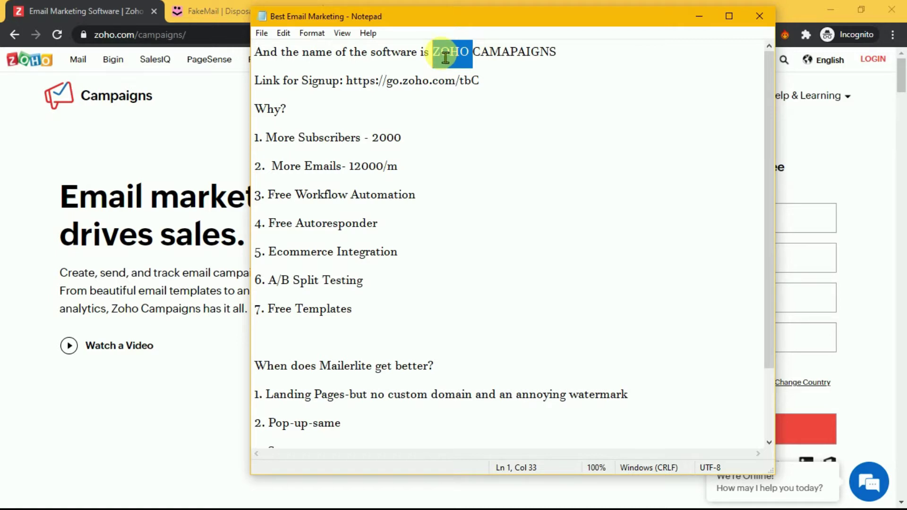
Review the recommended software's name, ZOHO CAMAPAIGNS, and the Mailerlite comparison heading in the notes
click(512, 103)
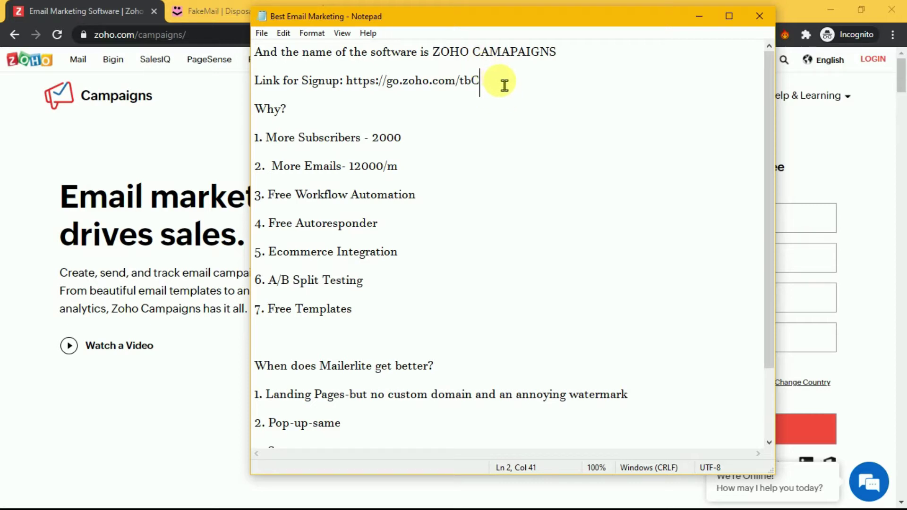
drag(434, 59, 567, 61)
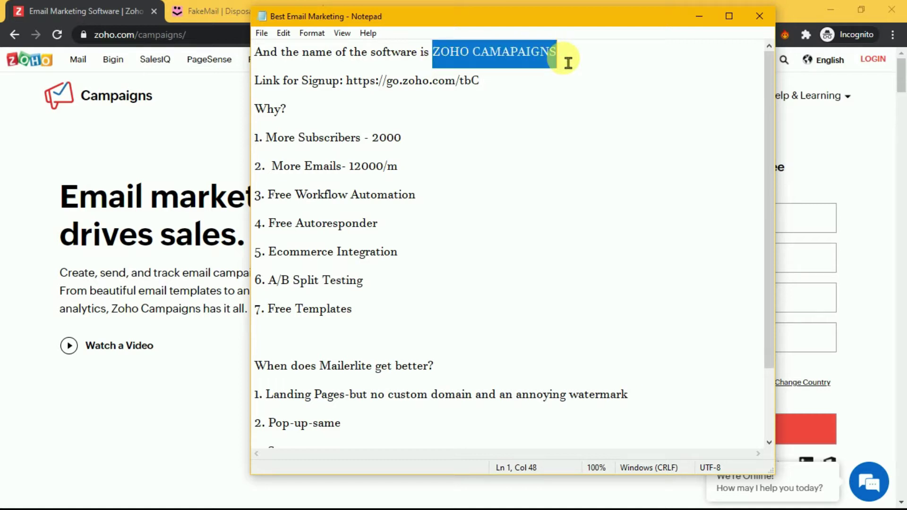
click(535, 76)
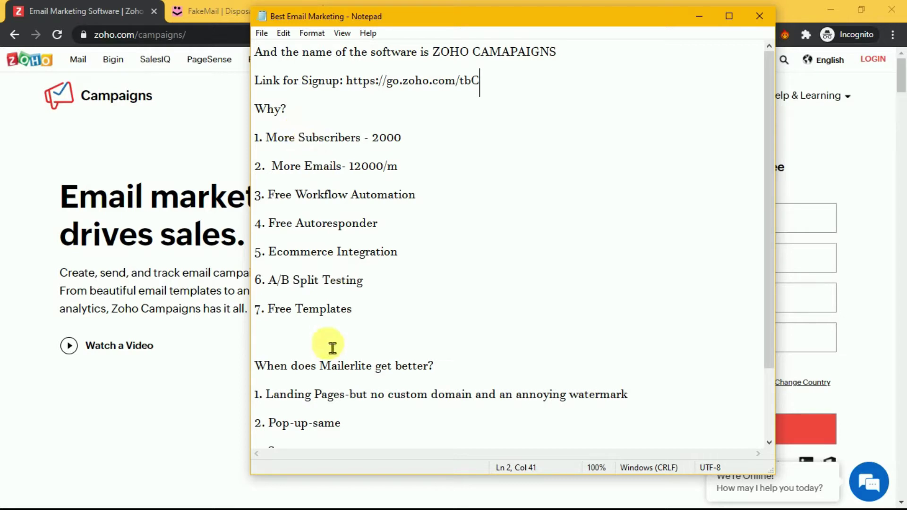
drag(320, 367, 376, 367)
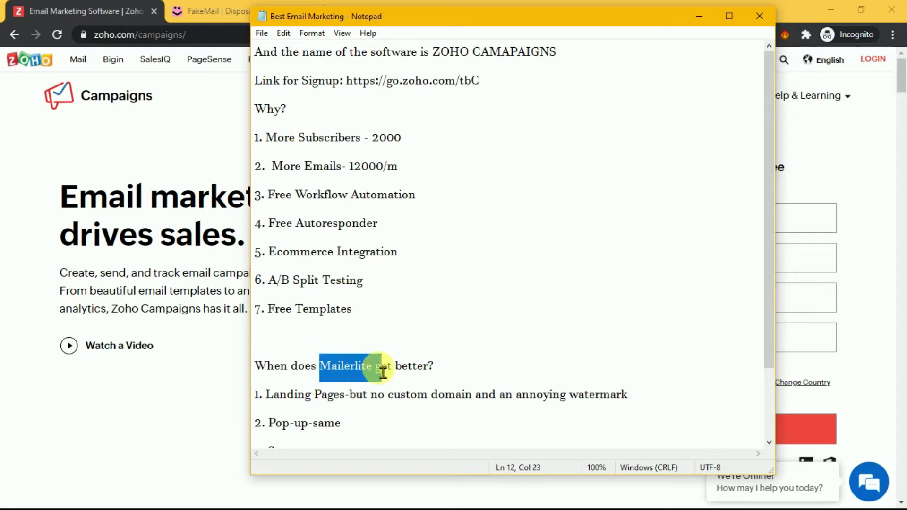
click(336, 225)
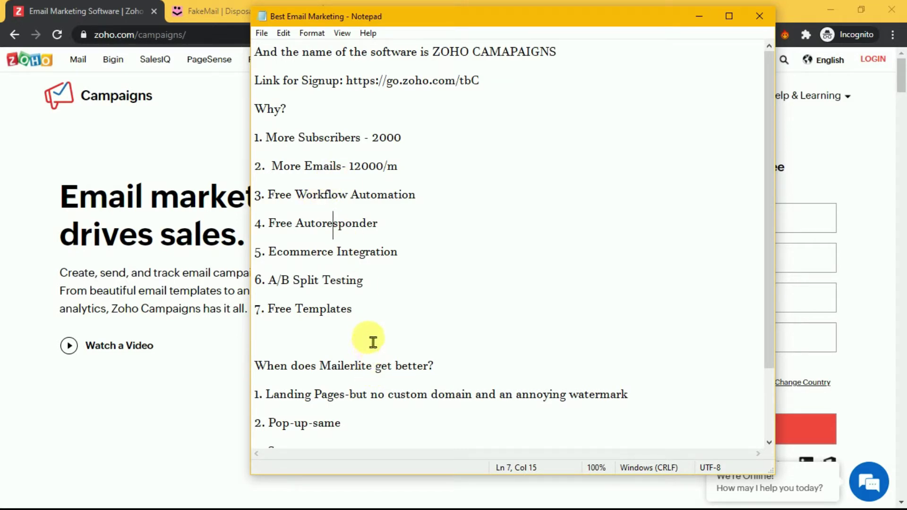
drag(372, 366, 320, 365)
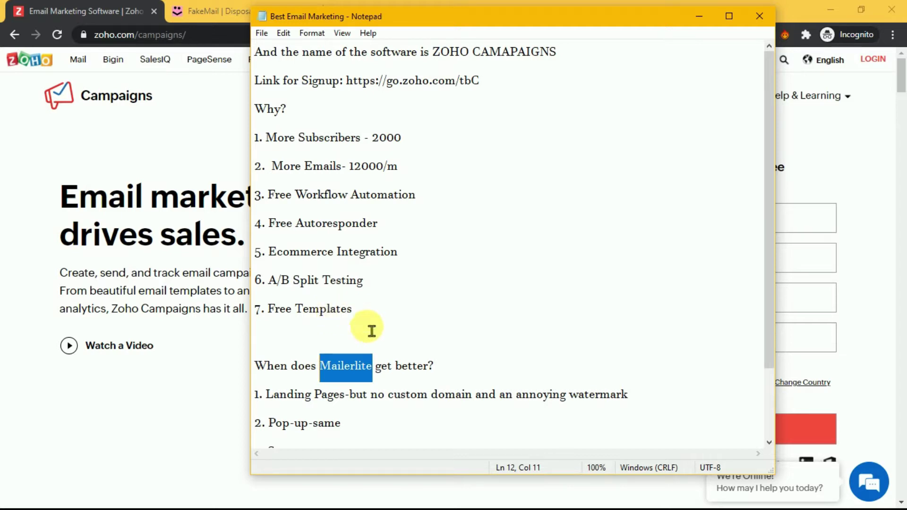
click(342, 282)
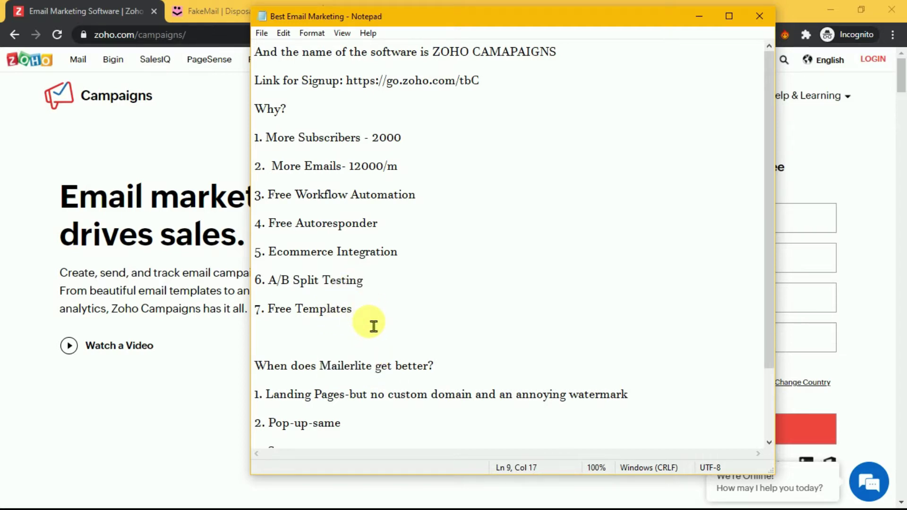
Review the subscriber and monthly email allowances listed as the first two reasons in the notes
drag(297, 198, 354, 198)
click(350, 176)
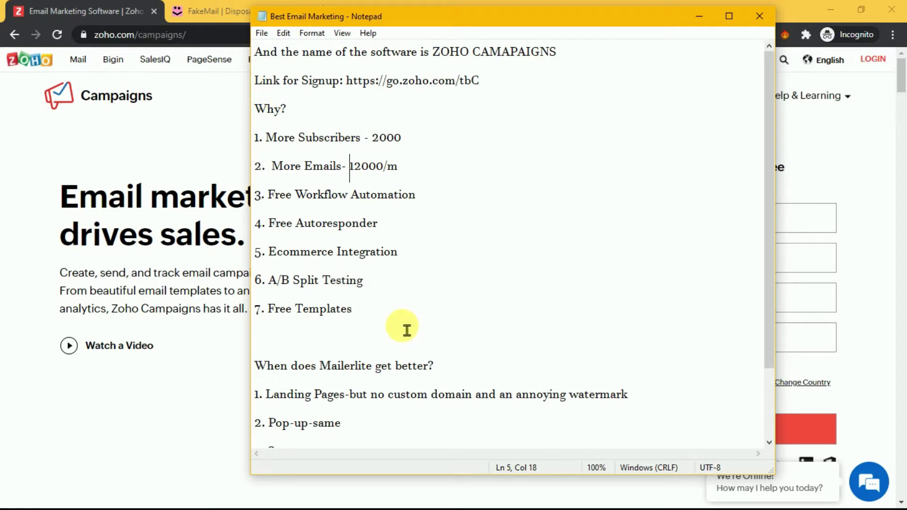
drag(276, 141, 414, 146)
click(381, 142)
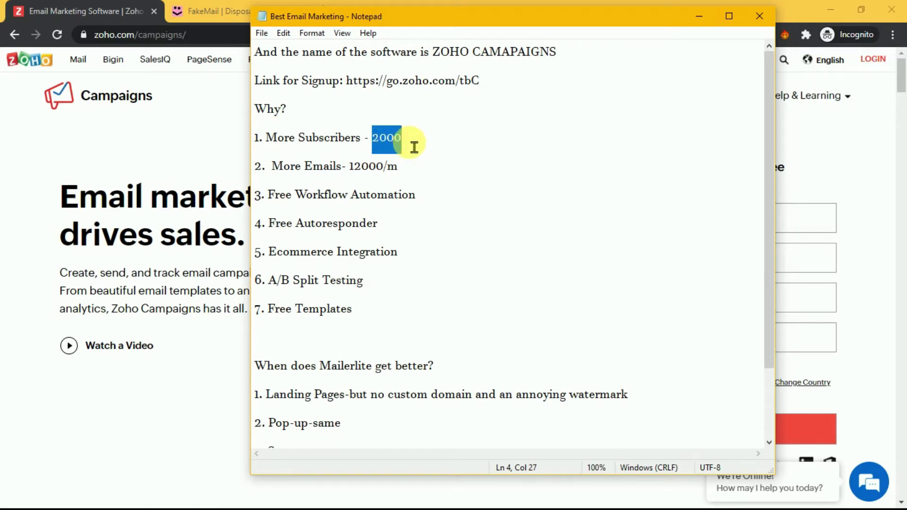
click(417, 146)
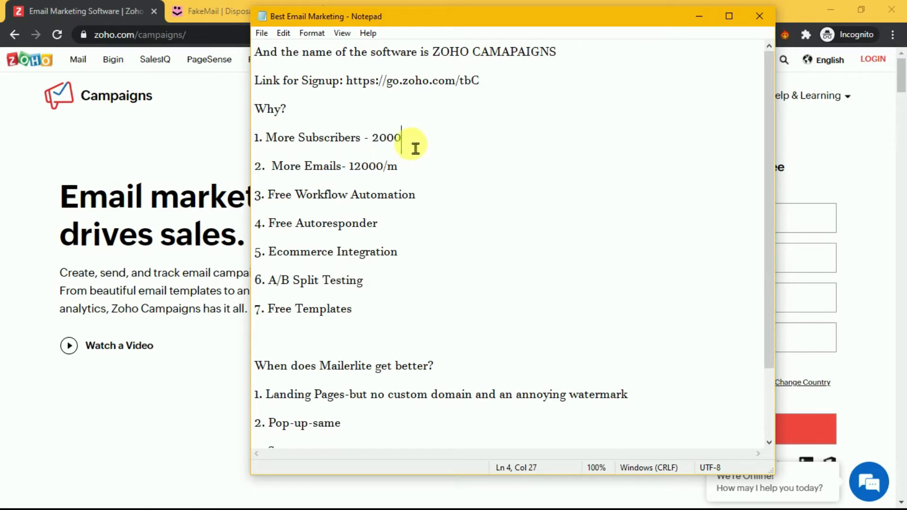
click(360, 366)
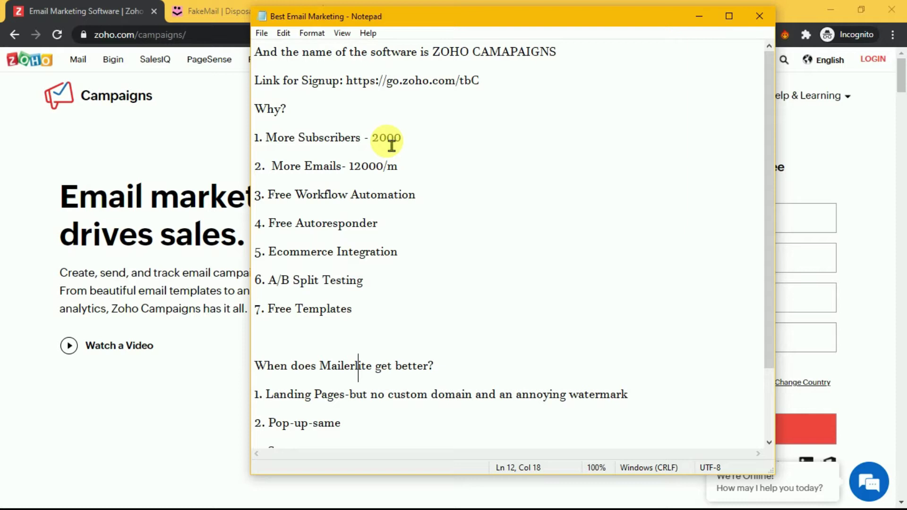
drag(385, 169, 365, 176)
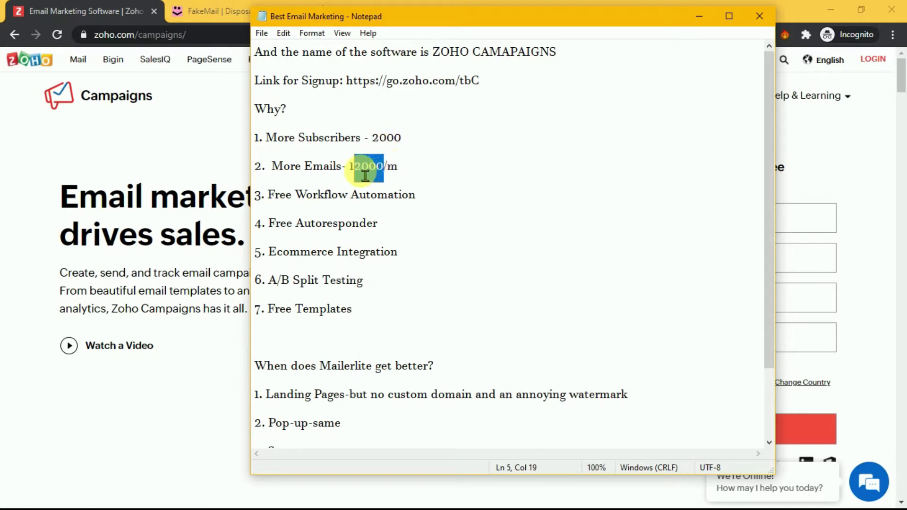
click(394, 139)
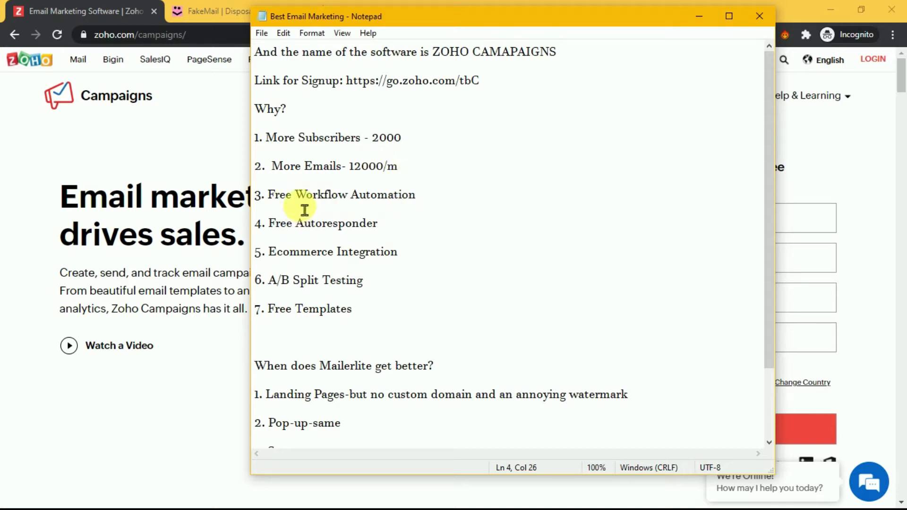
Review the Free Workflow Automation and Free Autoresponder points in the list of reasons
drag(296, 196, 416, 209)
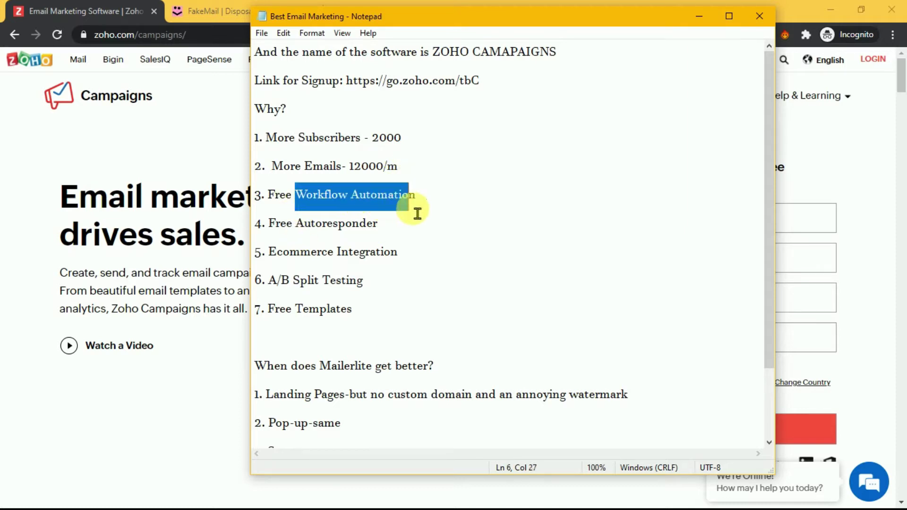
click(400, 207)
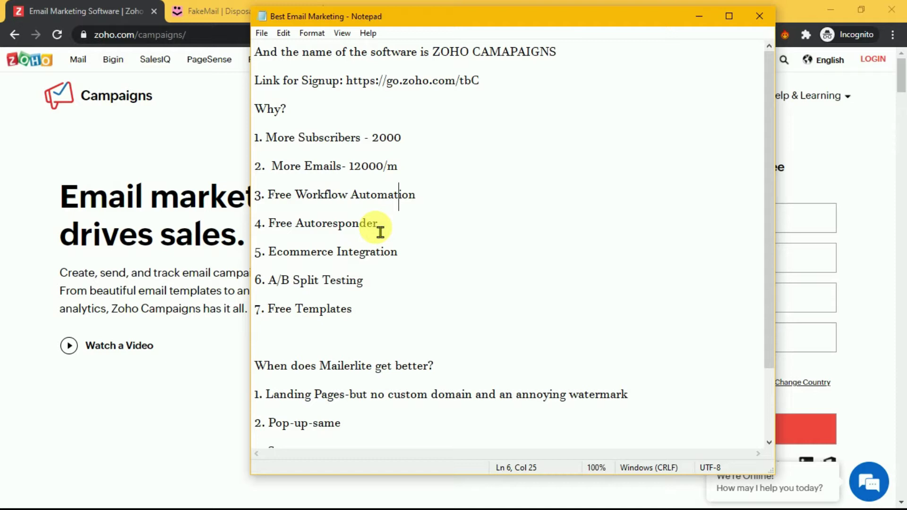
drag(307, 194, 350, 214)
click(347, 220)
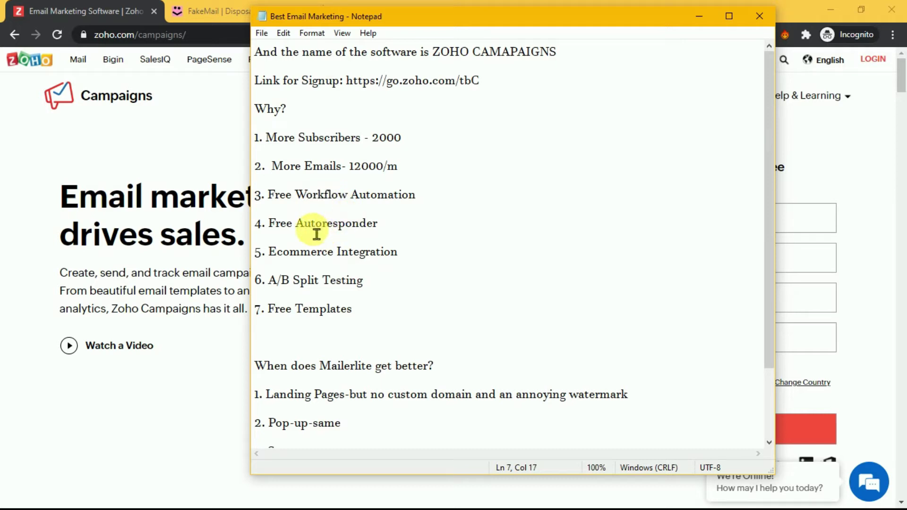
click(398, 233)
drag(397, 233, 290, 233)
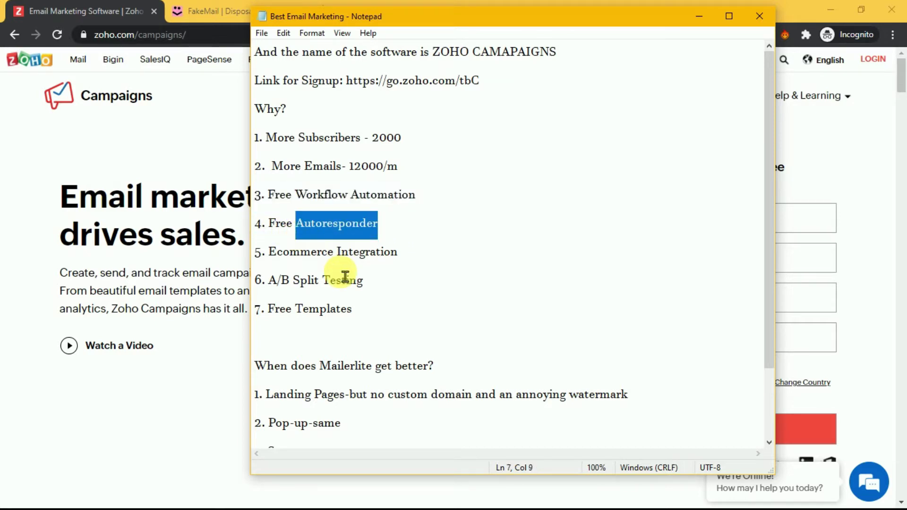
click(335, 259)
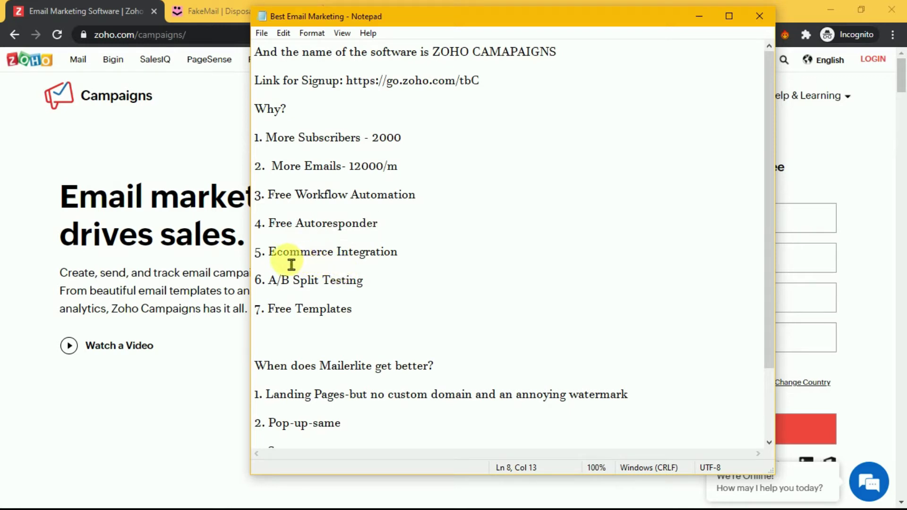
Examine the Ecommerce Integration point in comparison with Mailerlite
key(ctrl+Left)
drag(291, 259, 403, 259)
click(404, 259)
click(353, 367)
click(345, 258)
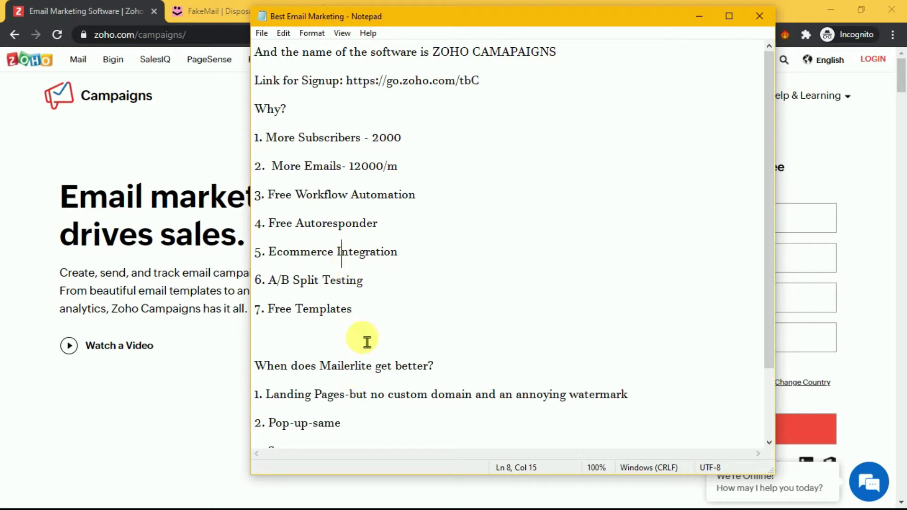
click(376, 373)
drag(378, 374, 330, 366)
click(330, 366)
drag(270, 255, 407, 261)
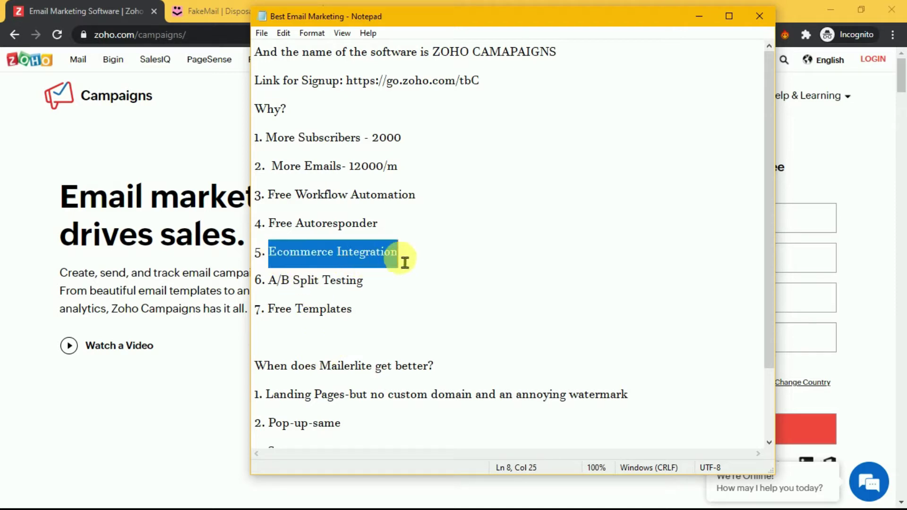
click(405, 262)
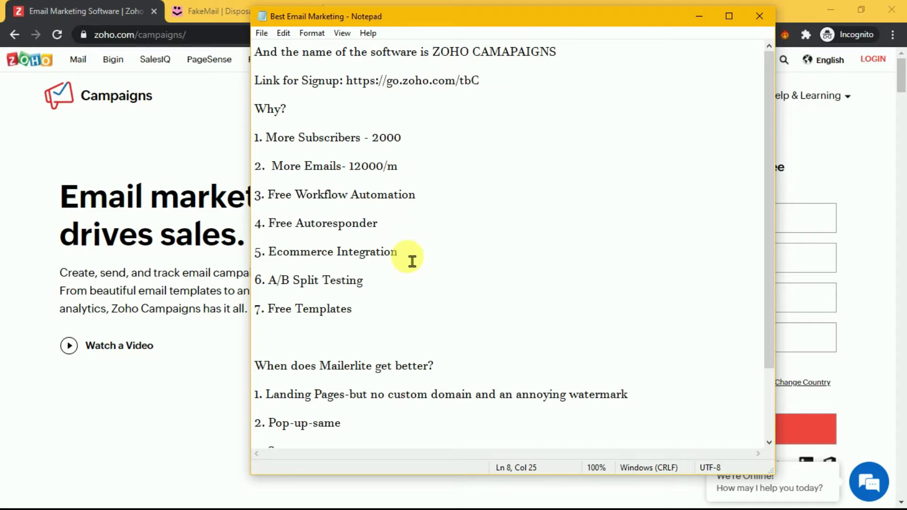
click(290, 255)
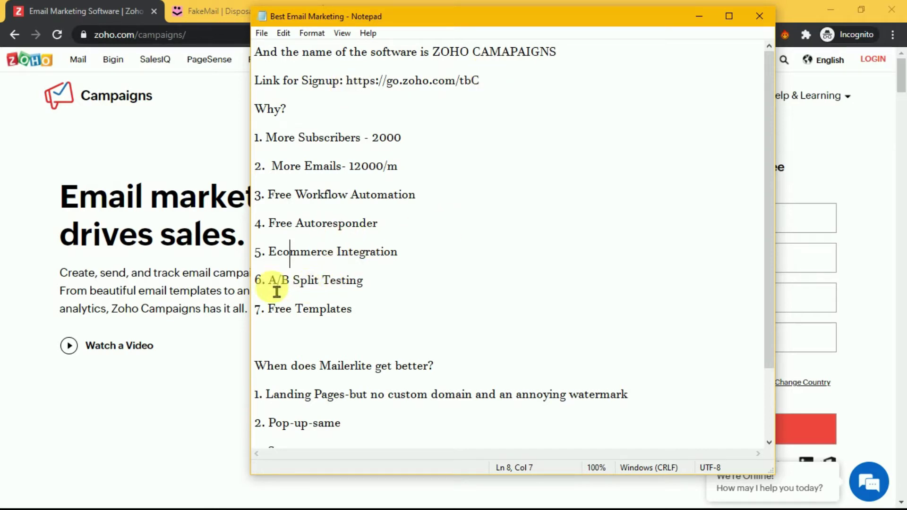
Examine the A/B Split Testing point in the list of reasons, comparing it with Mailerlite
drag(266, 286, 366, 285)
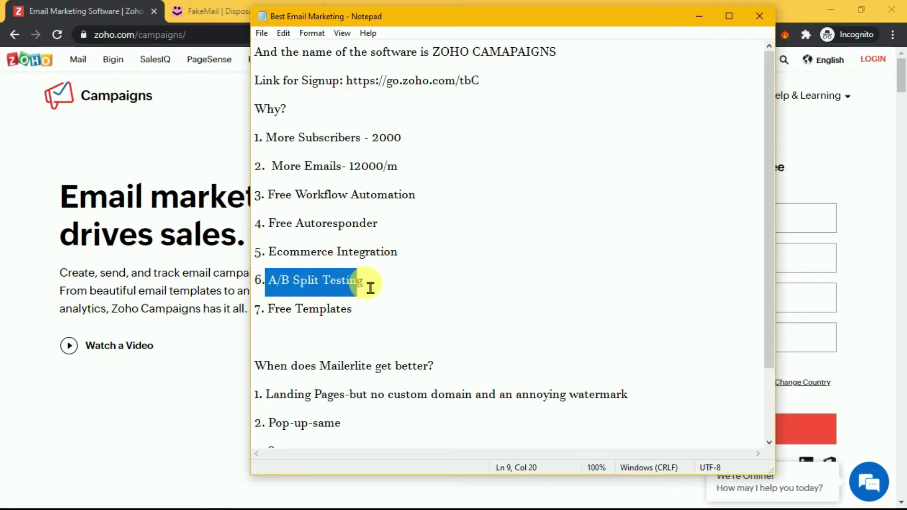
click(371, 284)
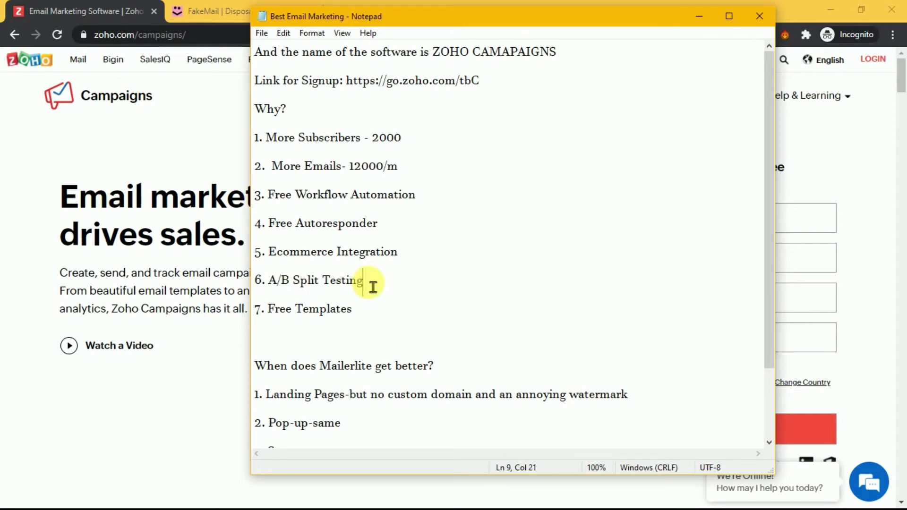
click(361, 377)
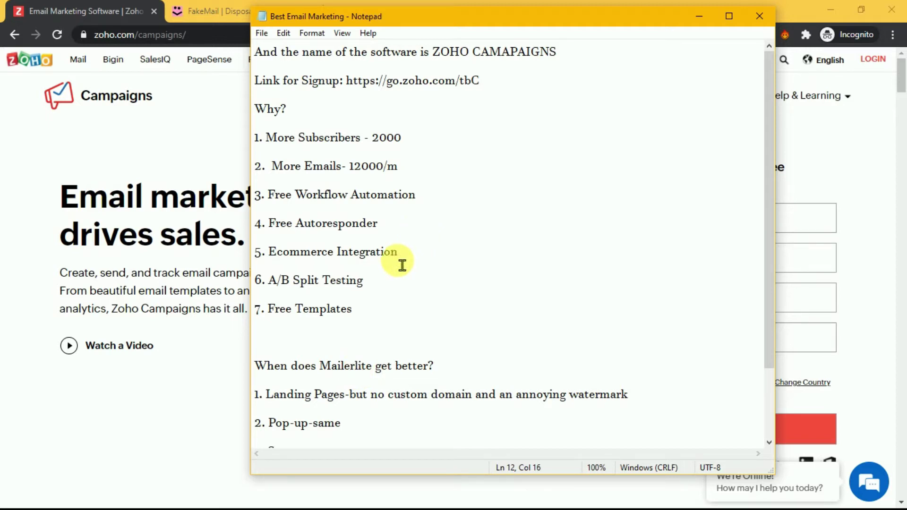
drag(269, 283, 366, 289)
click(366, 290)
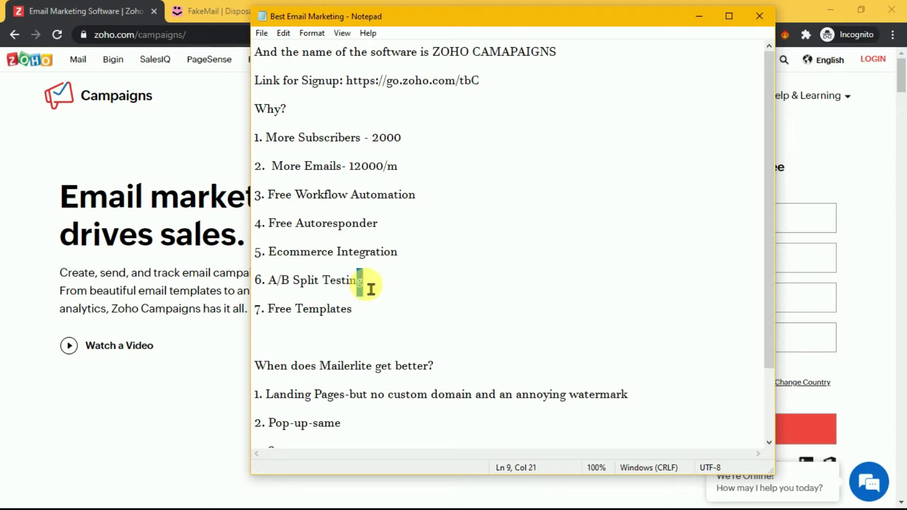
click(361, 288)
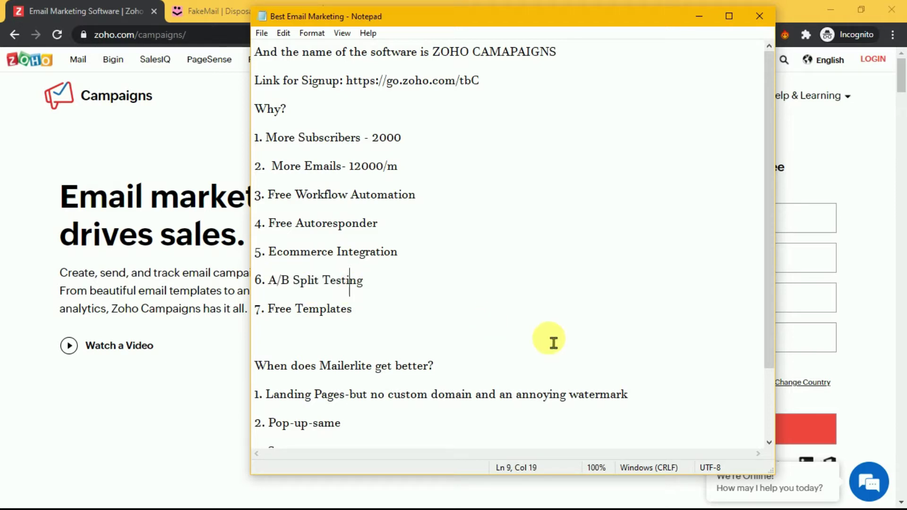
click(380, 290)
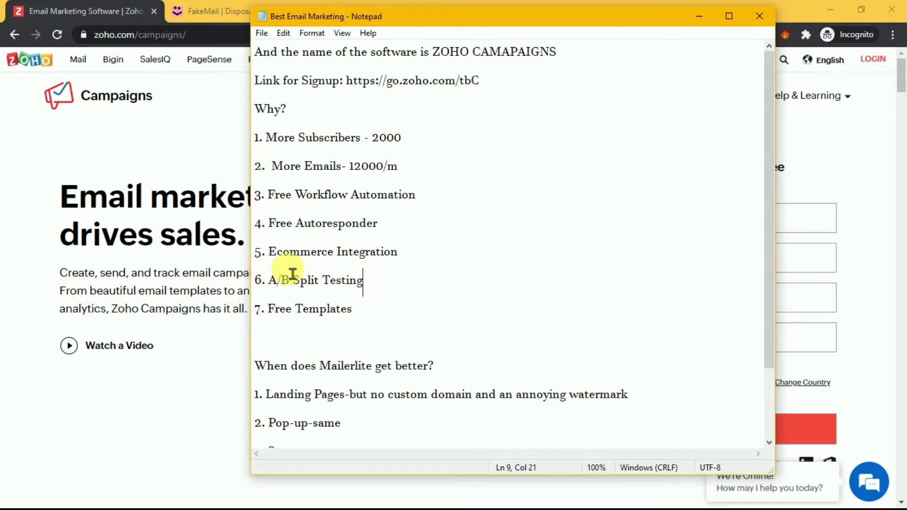
drag(277, 285, 370, 290)
click(373, 293)
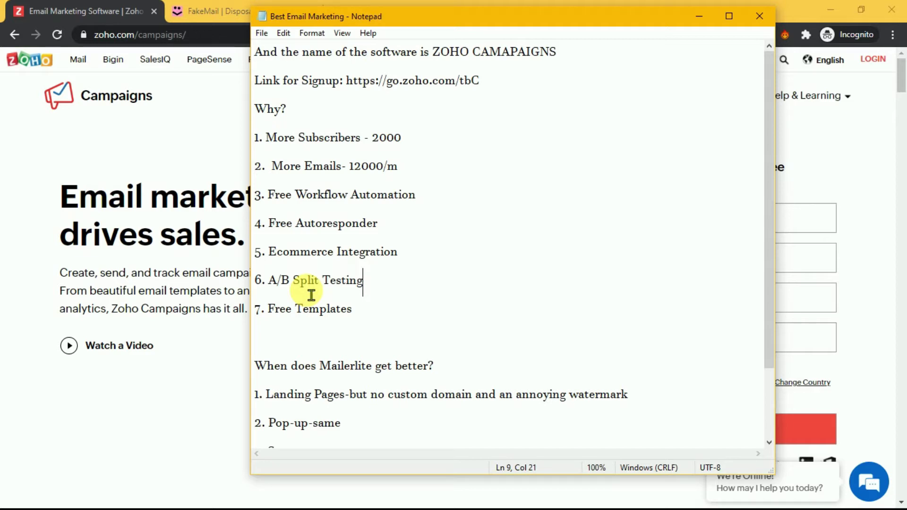
drag(268, 286, 379, 289)
click(376, 290)
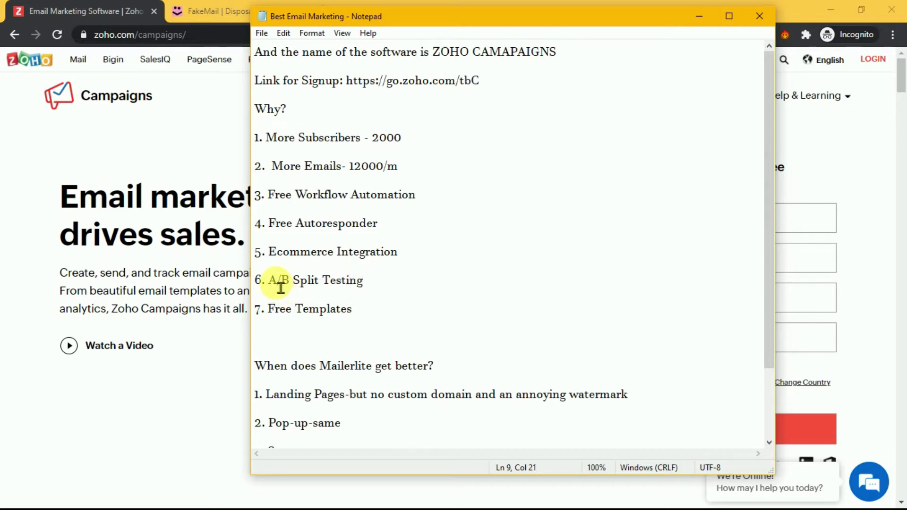
Examine the Free Templates point against the Mailerlite heading in the notes
drag(276, 316, 348, 315)
click(350, 313)
click(348, 373)
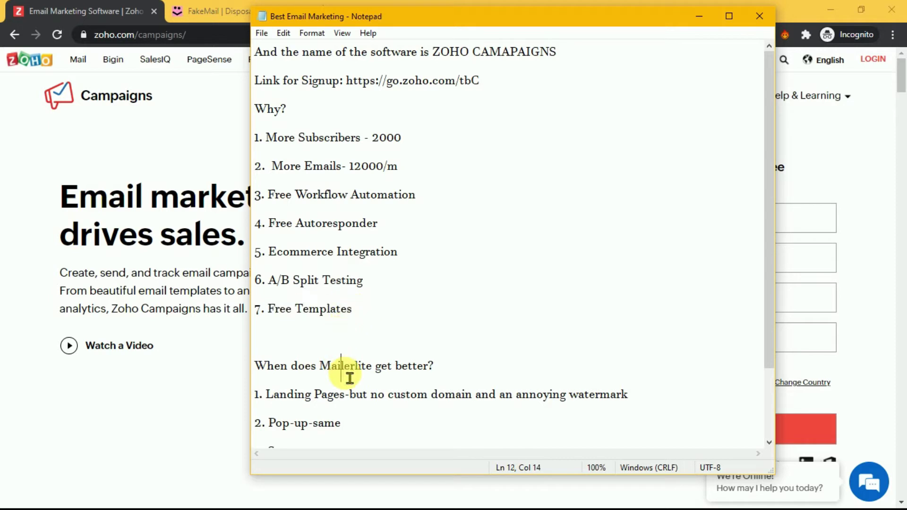
click(323, 315)
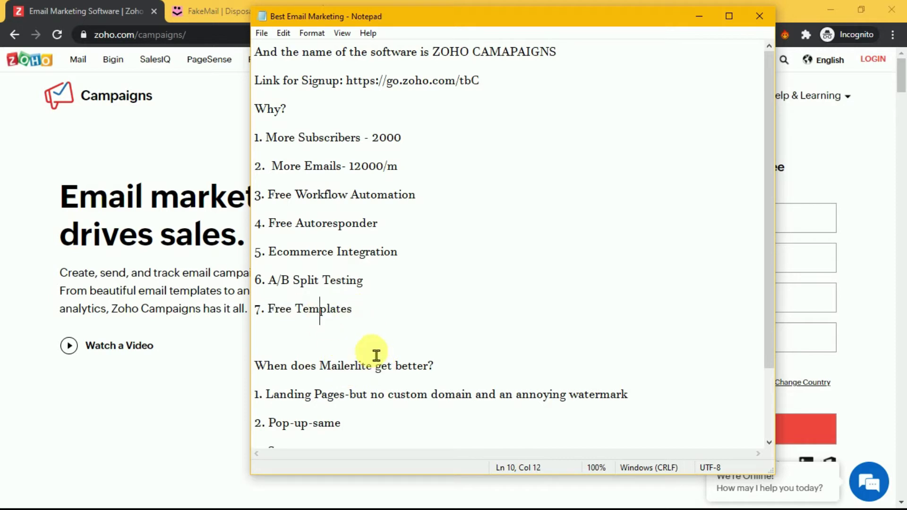
click(367, 372)
click(328, 314)
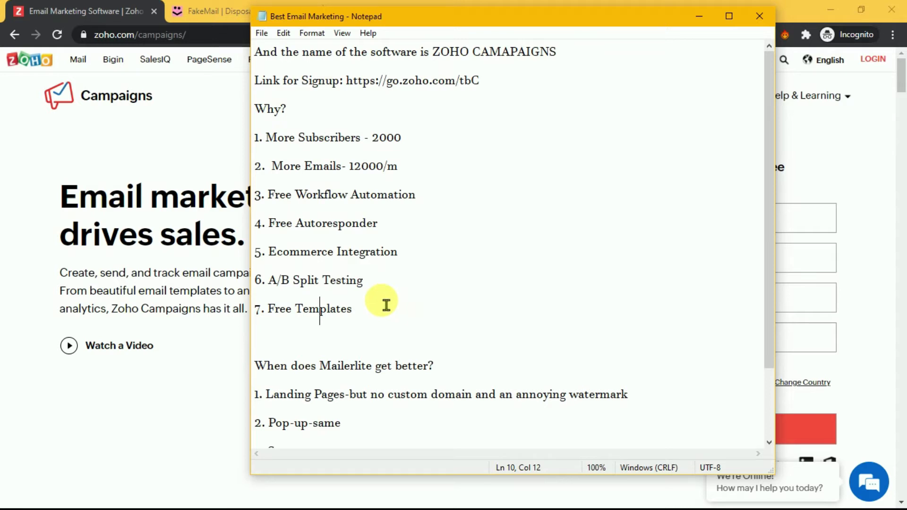
click(354, 367)
Add "8. Instant approval" as a new line below Free Templates in the list of reasons and save the notes
click(366, 309)
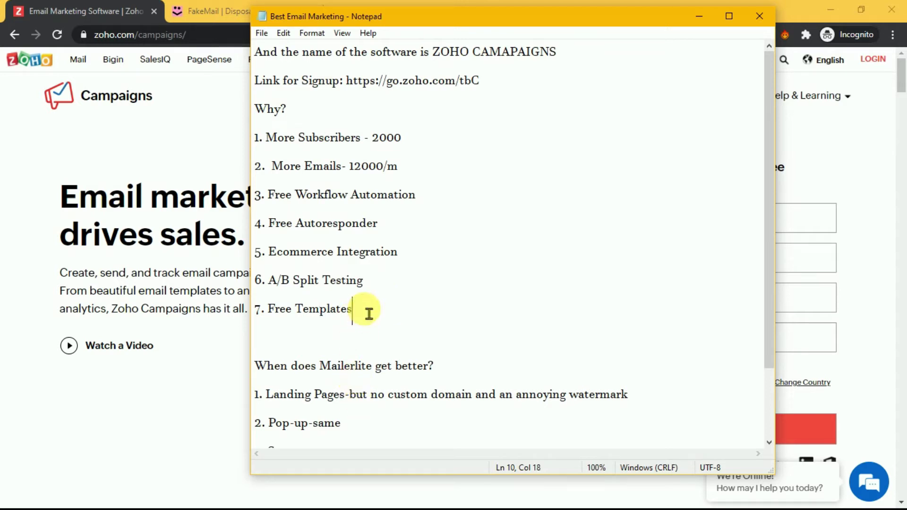
key(Return)
text(8. )
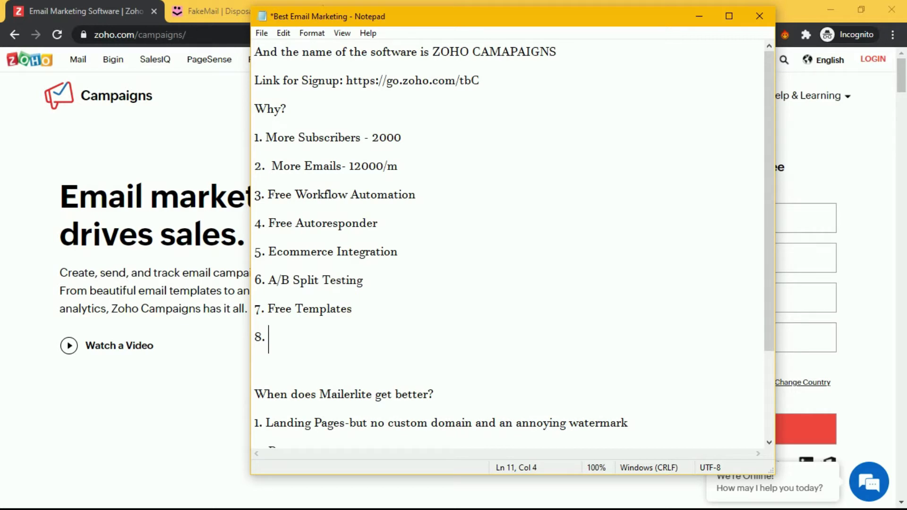
text(INstant approval)
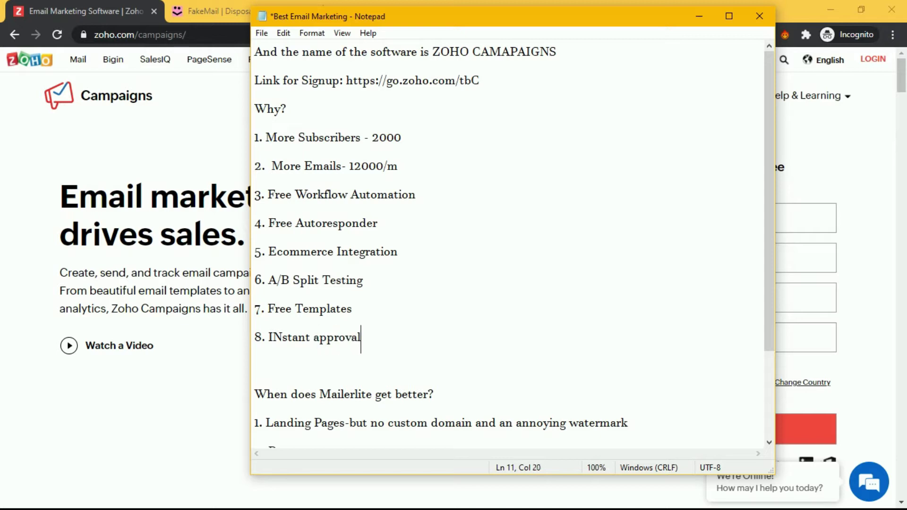
click(284, 339)
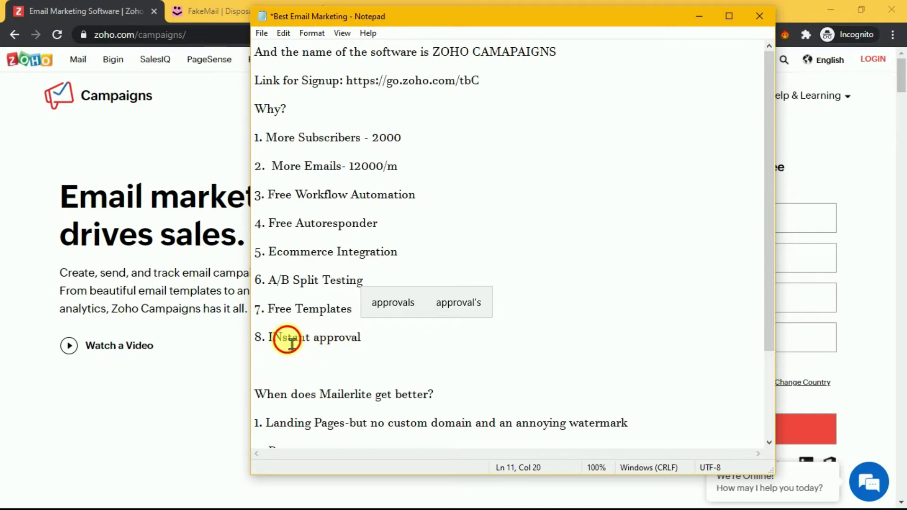
key(BackSpace)
text(n)
click(363, 401)
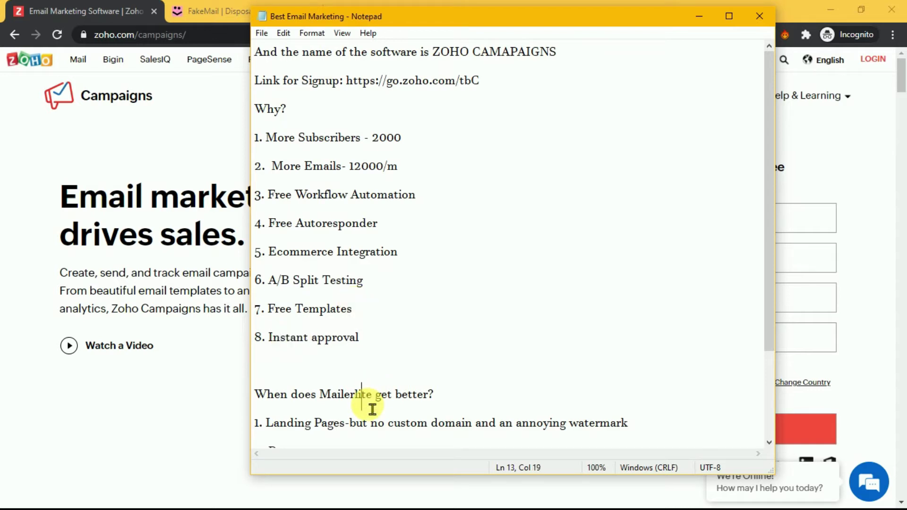
key(ctrl+s)
Review the Instant approval point and the heading on when Mailerlite gets better
scroll(487, 253, down, 1)
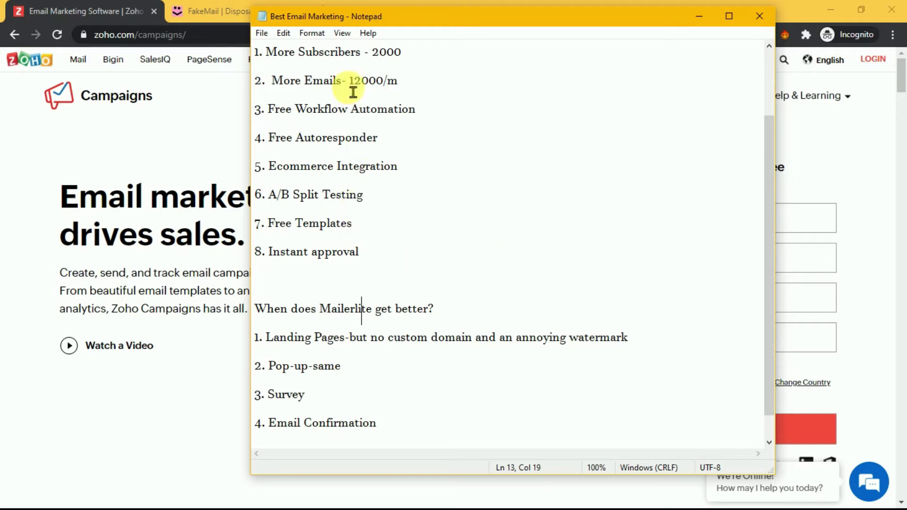
click(343, 264)
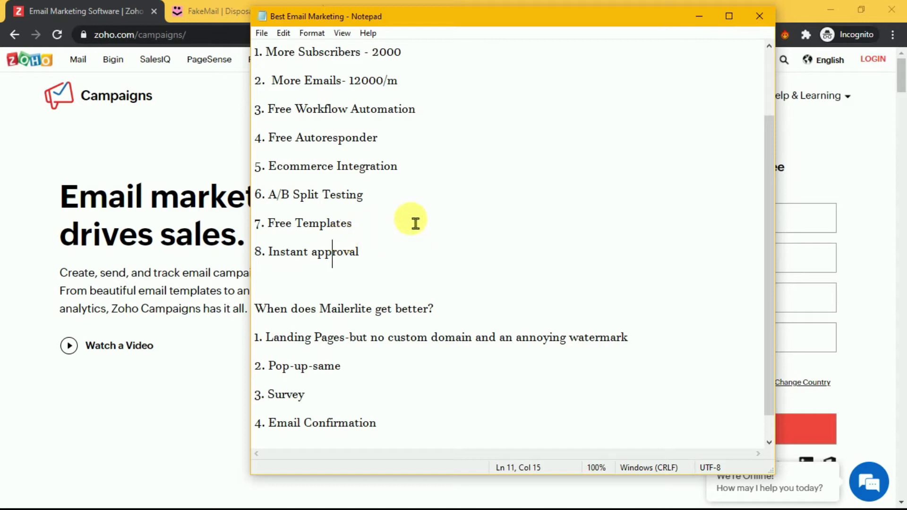
scroll(413, 221, up, 1)
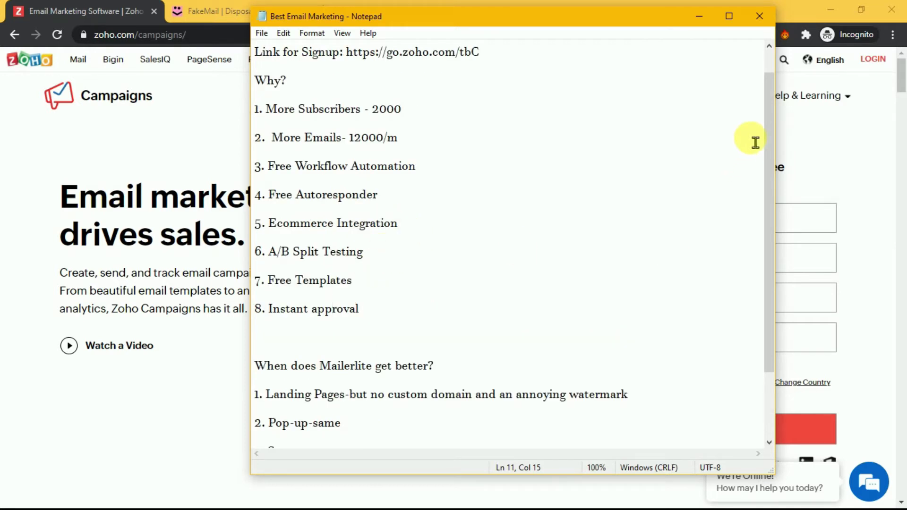
click(766, 100)
drag(766, 100, 767, 163)
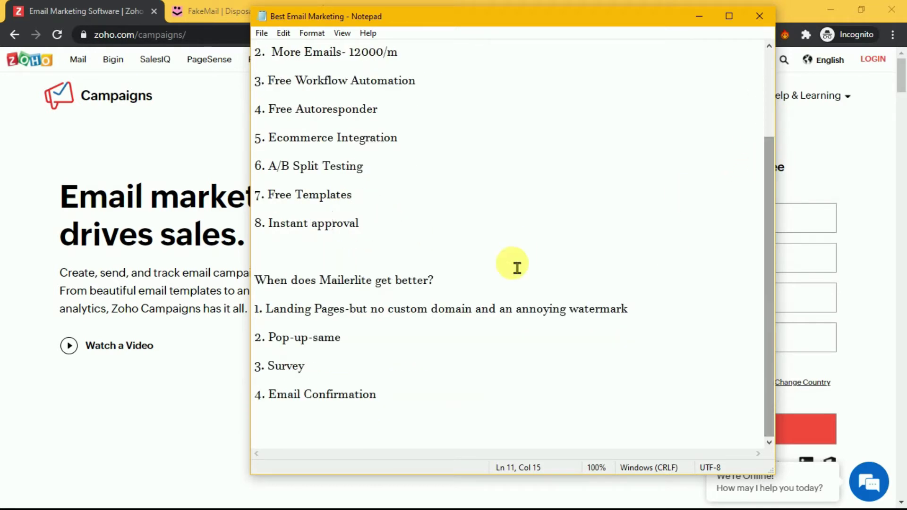
click(372, 238)
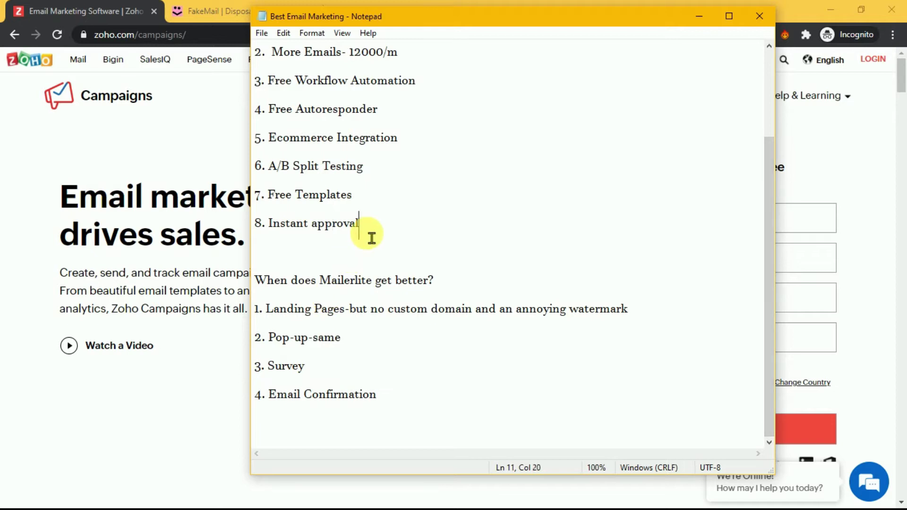
click(352, 284)
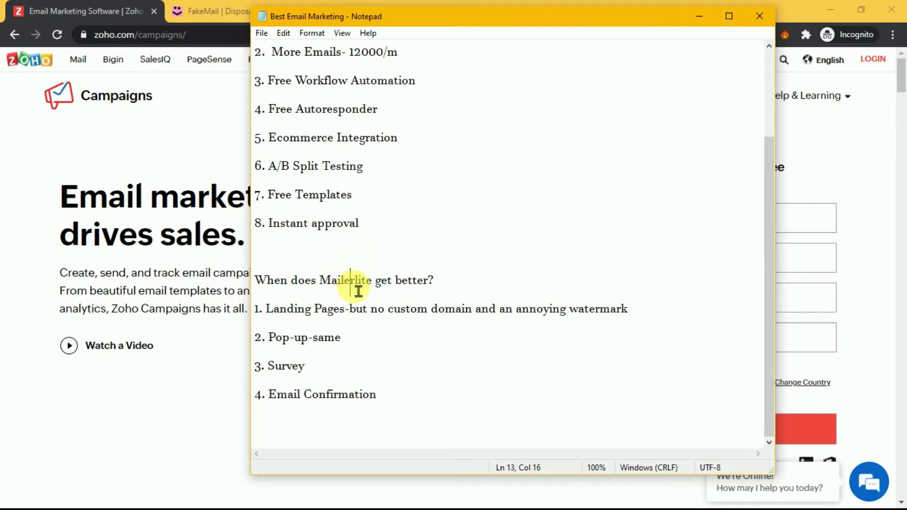
Examine Mailerlite's Landing Pages point, including the custom domain and watermark limitations
click(326, 316)
drag(346, 317, 271, 315)
click(333, 324)
drag(389, 318, 484, 320)
click(468, 319)
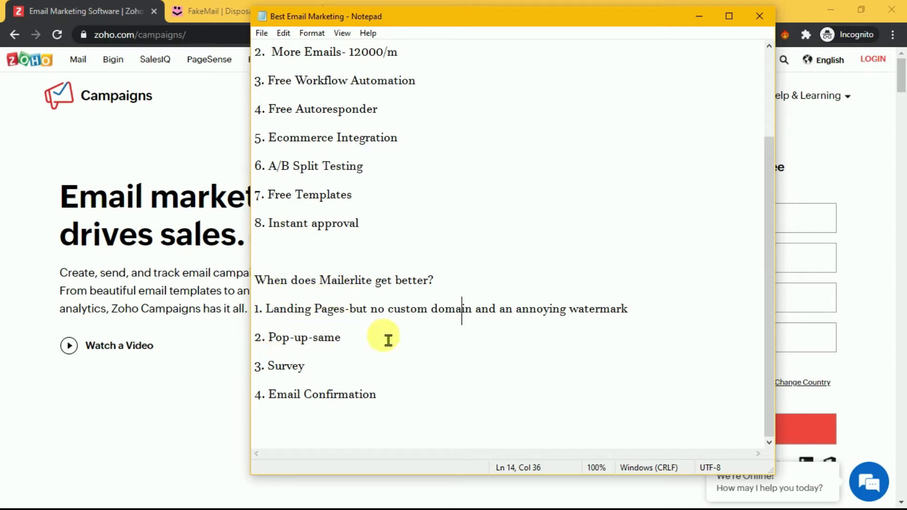
drag(501, 311, 644, 314)
click(641, 316)
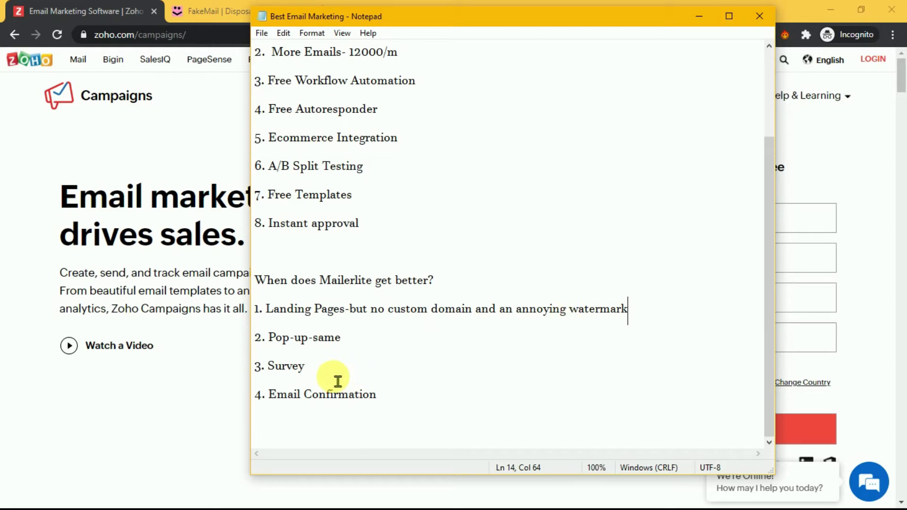
Examine the Survey point in the list of Mailerlite's advantages
click(296, 374)
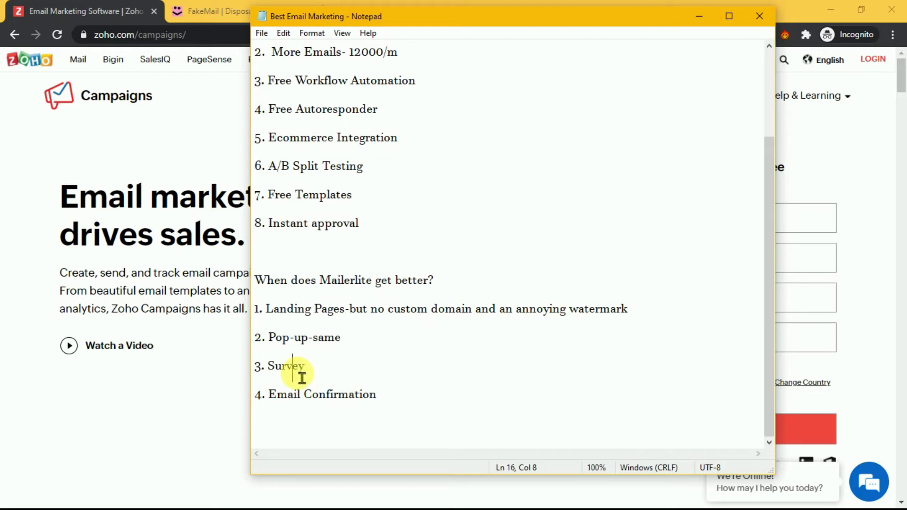
click(328, 377)
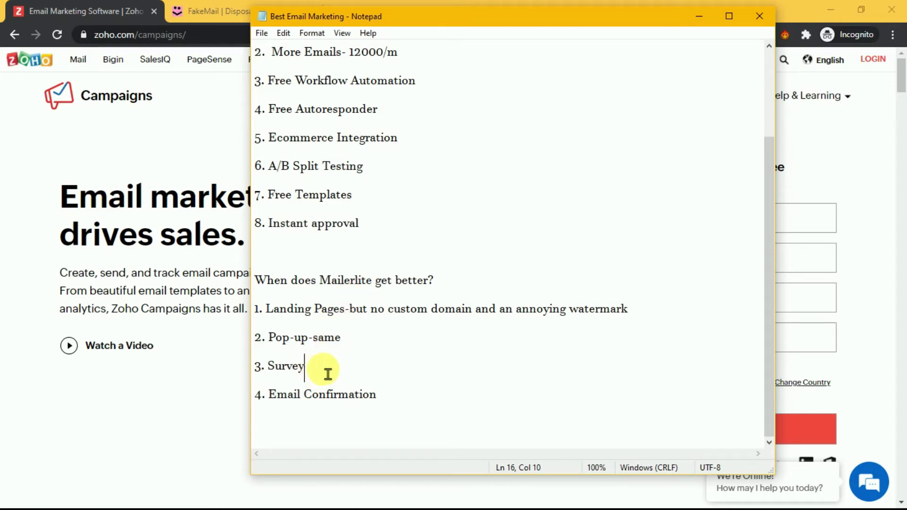
click(287, 374)
click(313, 374)
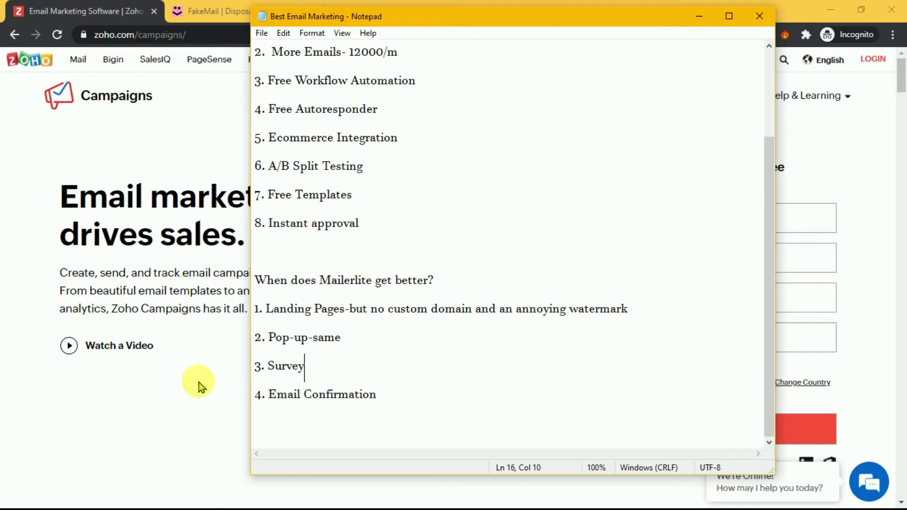
Examine Mailerlite's Email Confirmation point and weigh it against Zoho's list of reasons, including Free Workflow Automation
click(348, 404)
drag(271, 406, 383, 405)
click(386, 402)
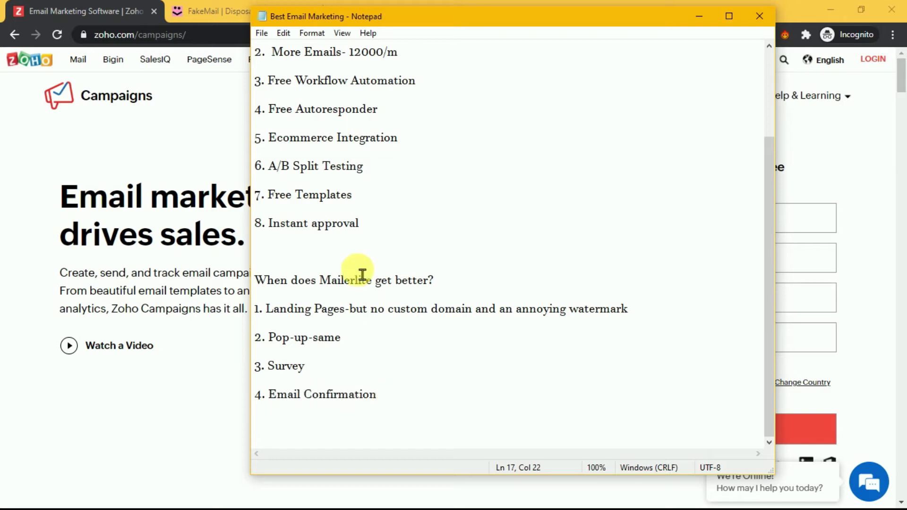
scroll(361, 281, up, 1)
scroll(398, 279, down, 1)
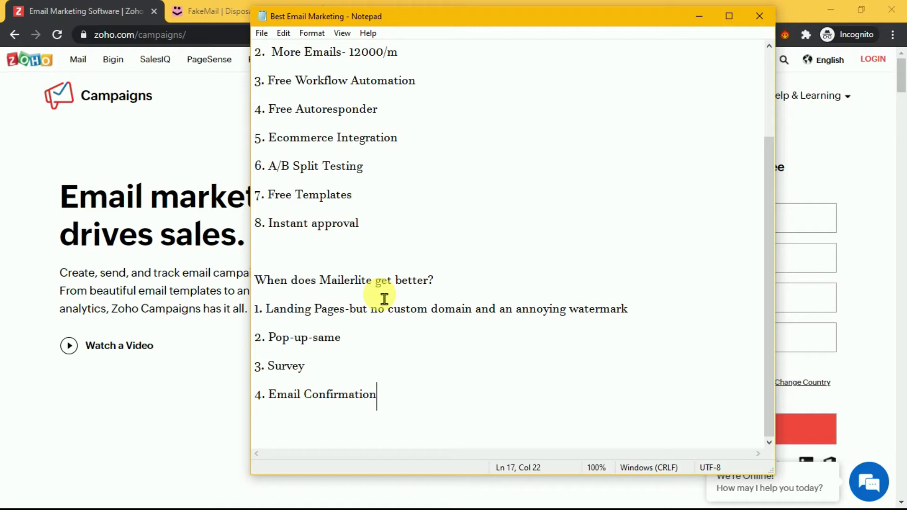
click(362, 282)
click(338, 402)
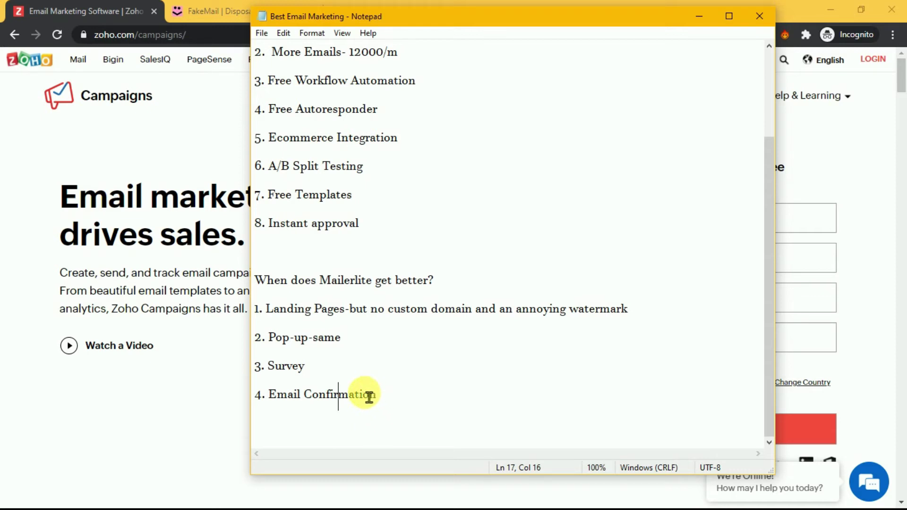
click(338, 90)
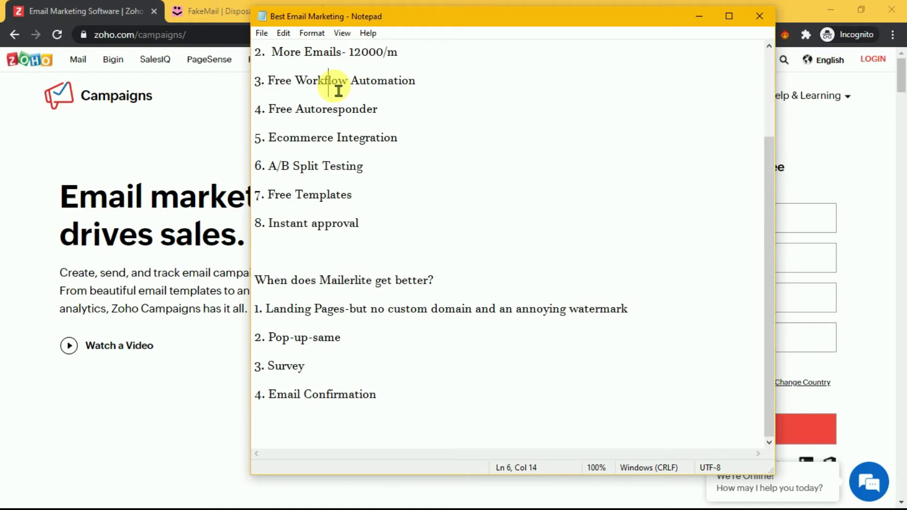
click(381, 368)
click(392, 387)
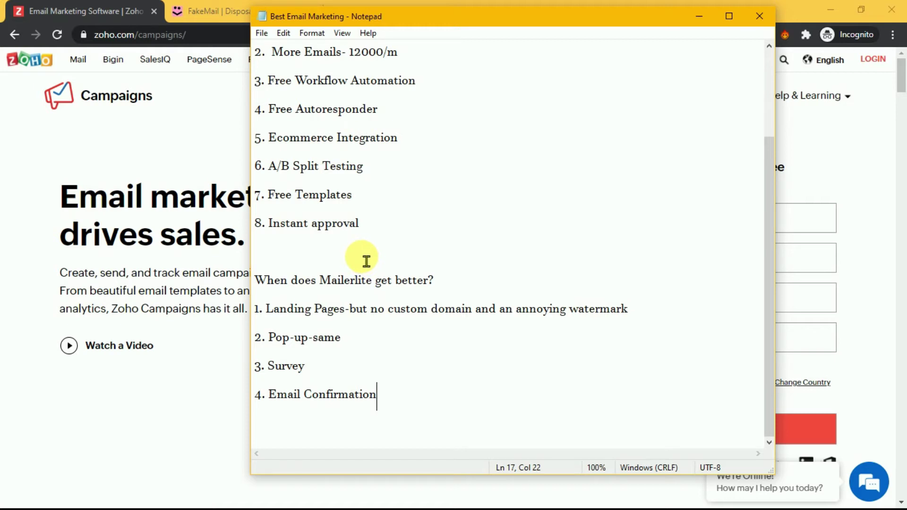
Highlight the signup link at the start of the notes, then minimize the notes to show the Zoho Campaigns page in the browser
scroll(431, 239, up, 2)
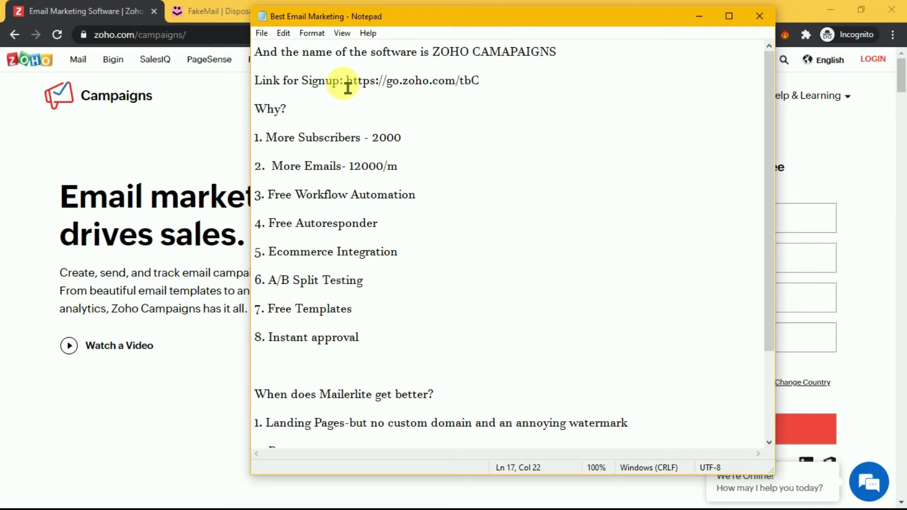
drag(351, 87, 488, 90)
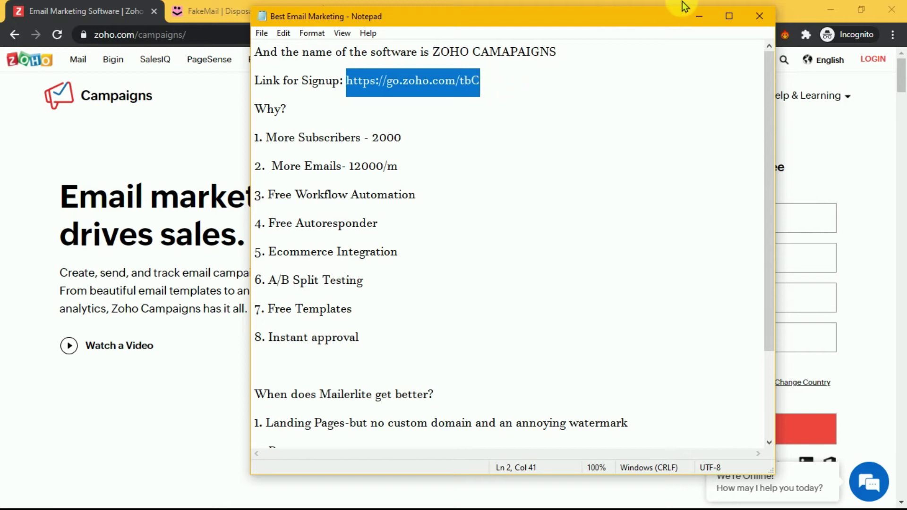
click(698, 17)
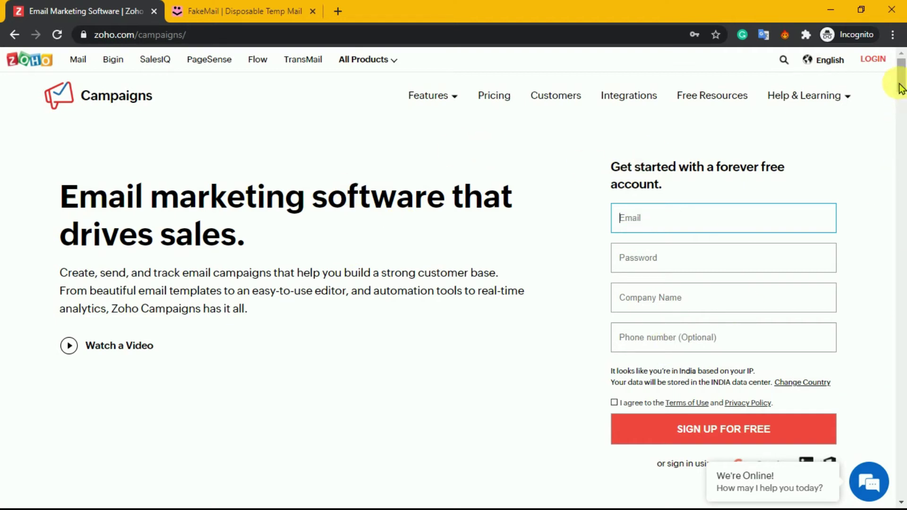
Look through the Zoho Campaigns home page, from the email editor preview past the workflow section to the footer
drag(900, 88, 900, 115)
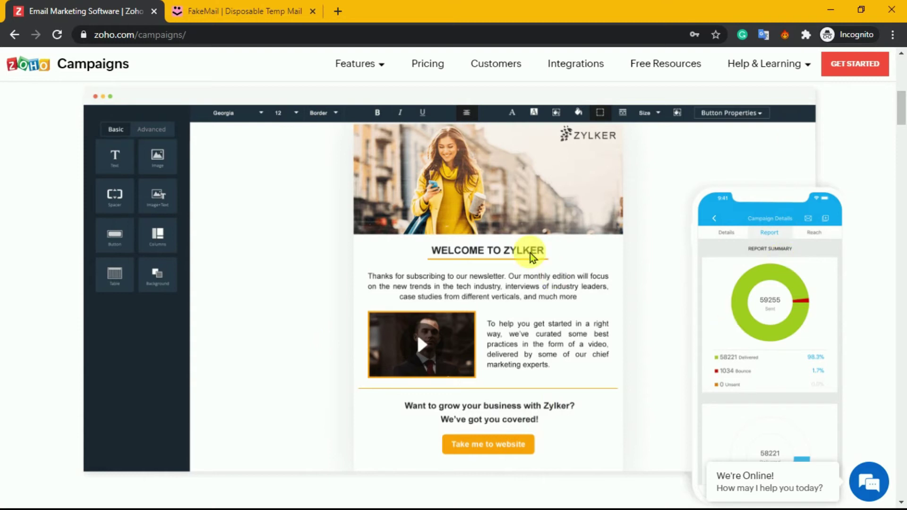
drag(899, 105, 903, 284)
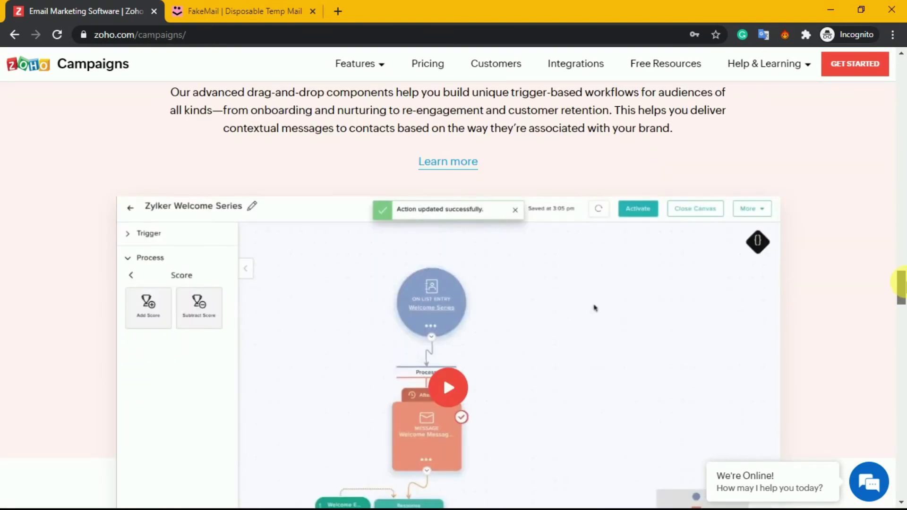
drag(901, 284, 896, 456)
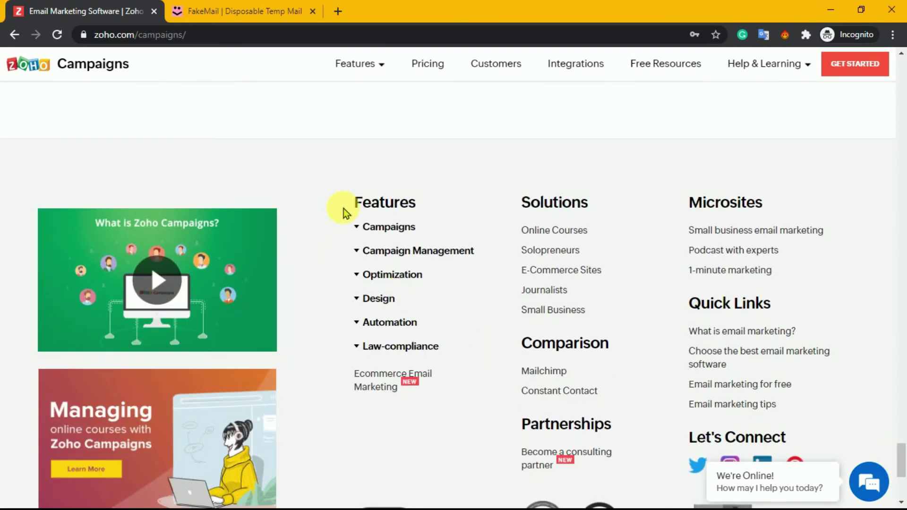
Expand the footer's feature categories in turn, from Campaigns through Campaign Management, Optimization, Design and Automation to Law-compliance
click(382, 229)
click(382, 331)
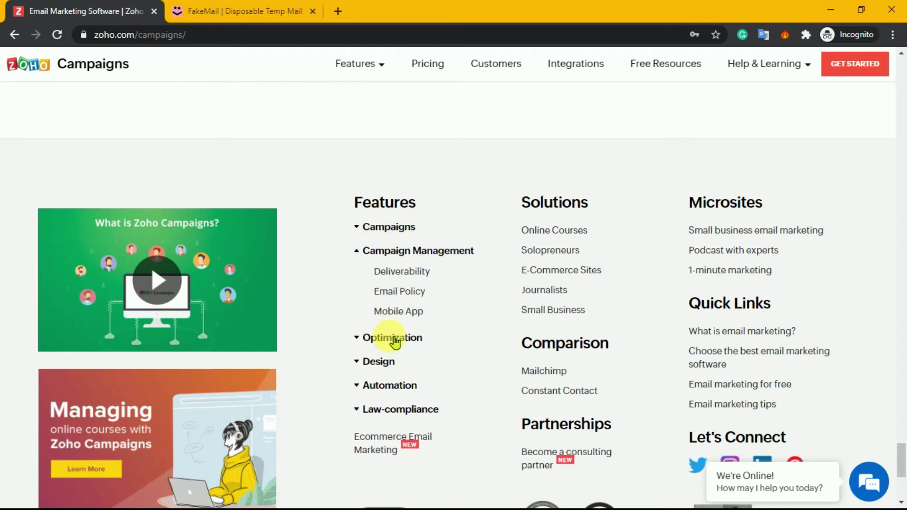
click(394, 339)
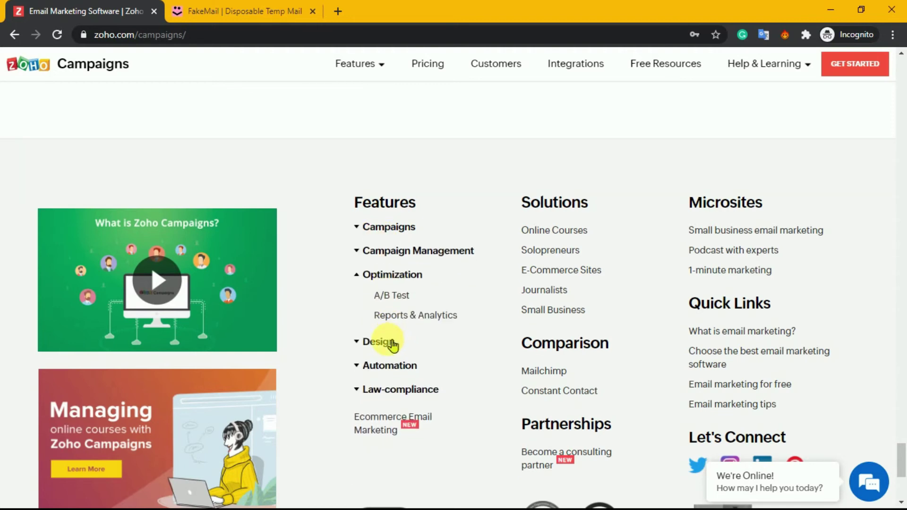
click(392, 341)
click(375, 383)
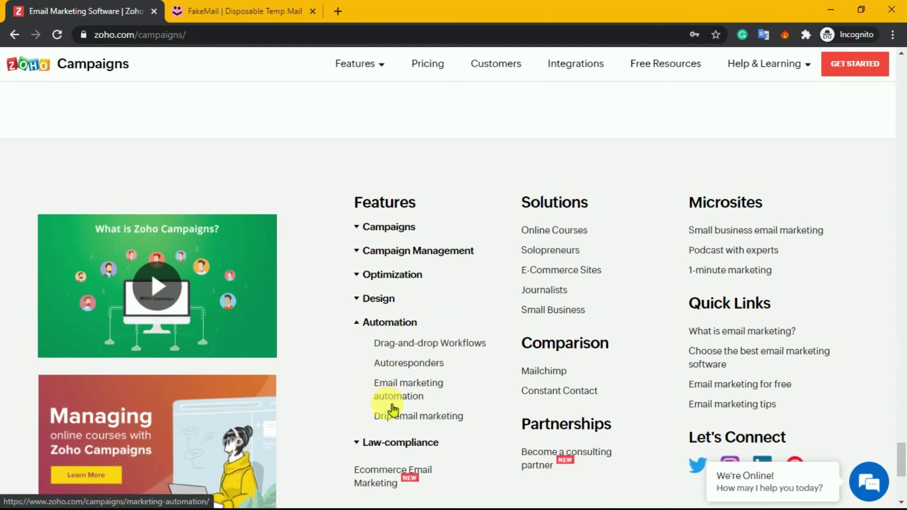
click(371, 443)
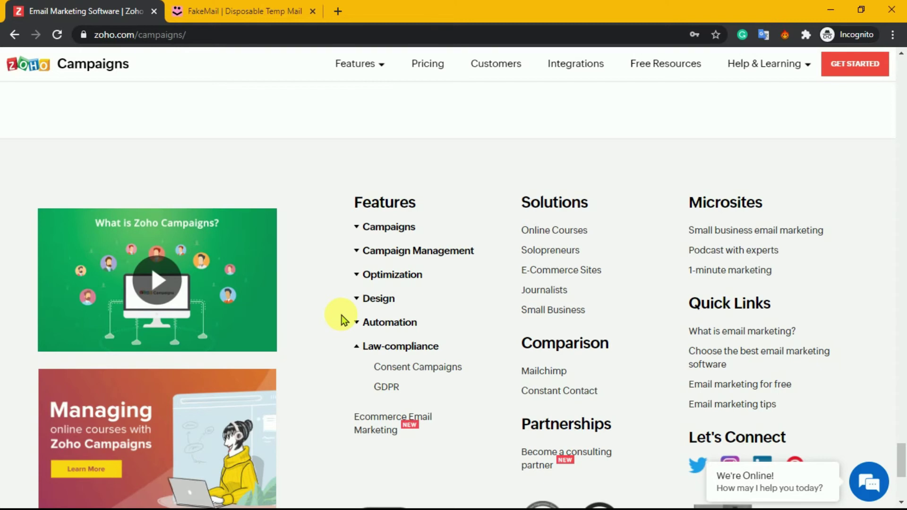
Return to the free account signup form on the Zoho Campaigns page and activate its Email field
scroll(488, 151, up, 15)
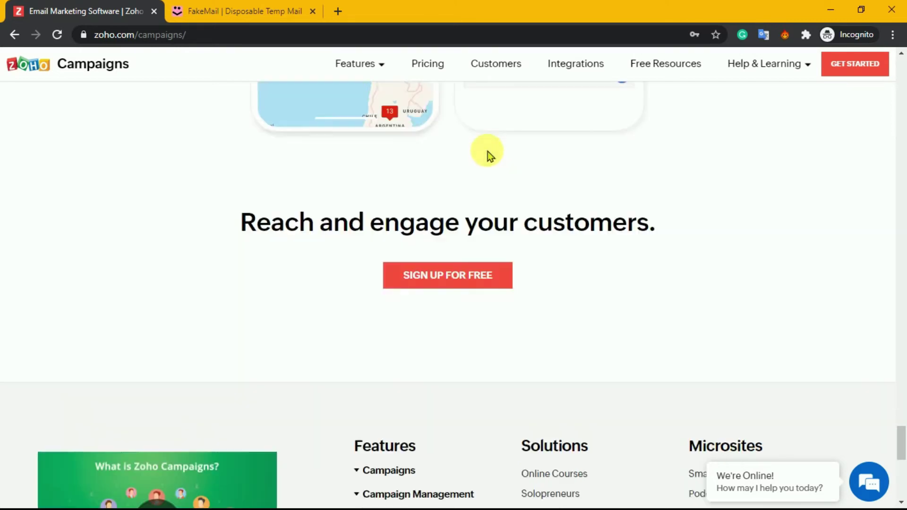
scroll(487, 152, up, 15)
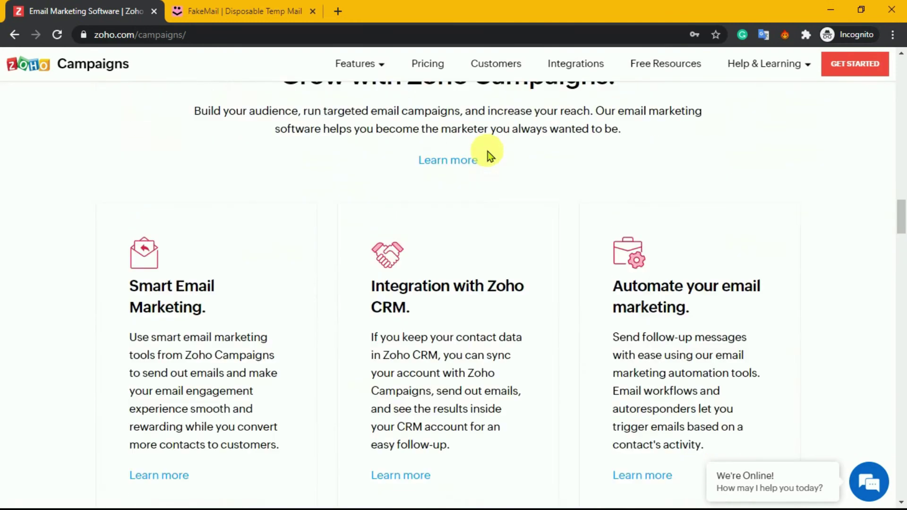
scroll(487, 151, up, 10)
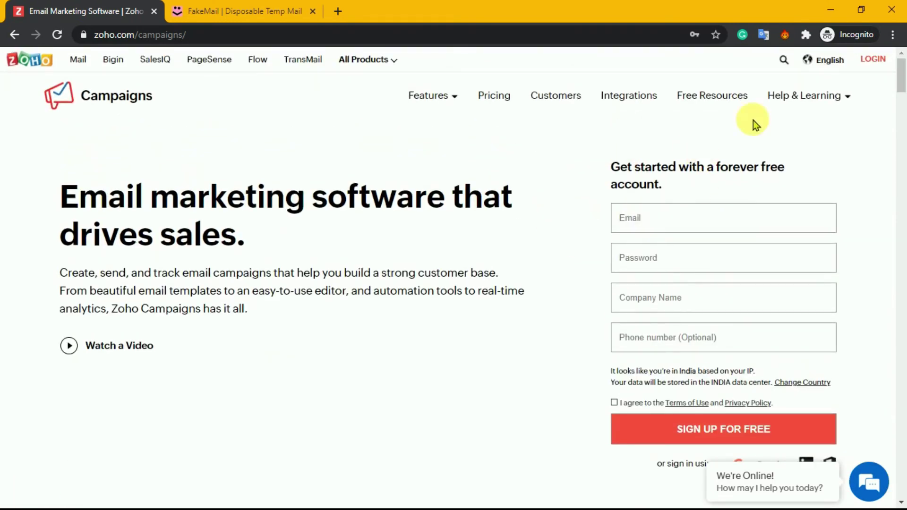
click(660, 225)
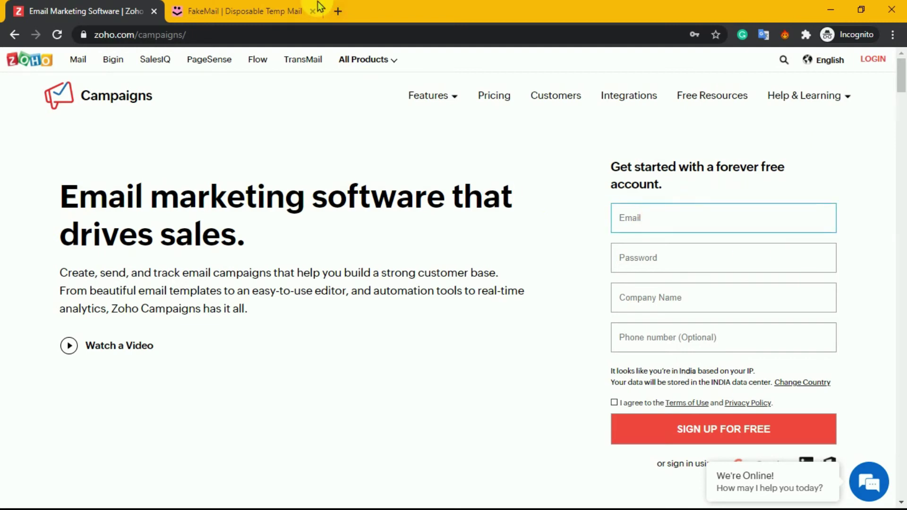
Copy the disposable email address from the FakeMail page and paste it into the Email field of the Zoho Campaigns signup form
click(258, 6)
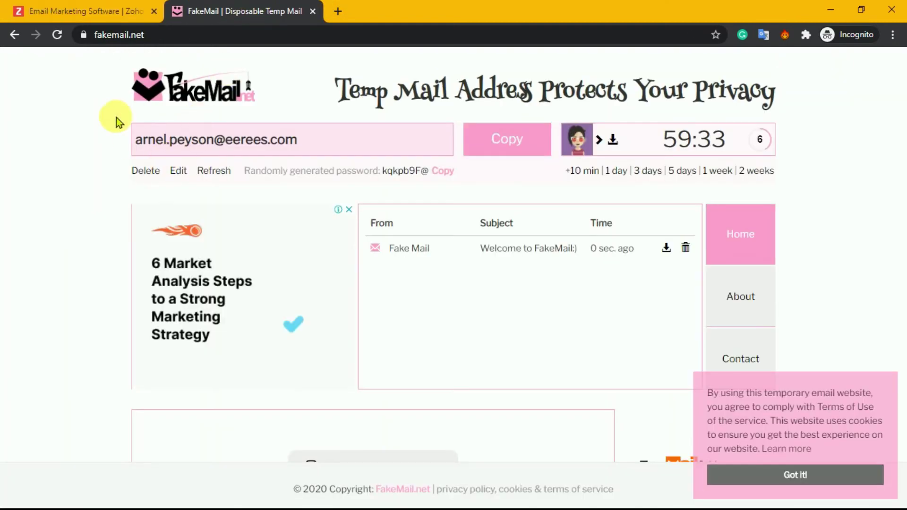
click(491, 150)
key(ctrl+c)
click(59, 7)
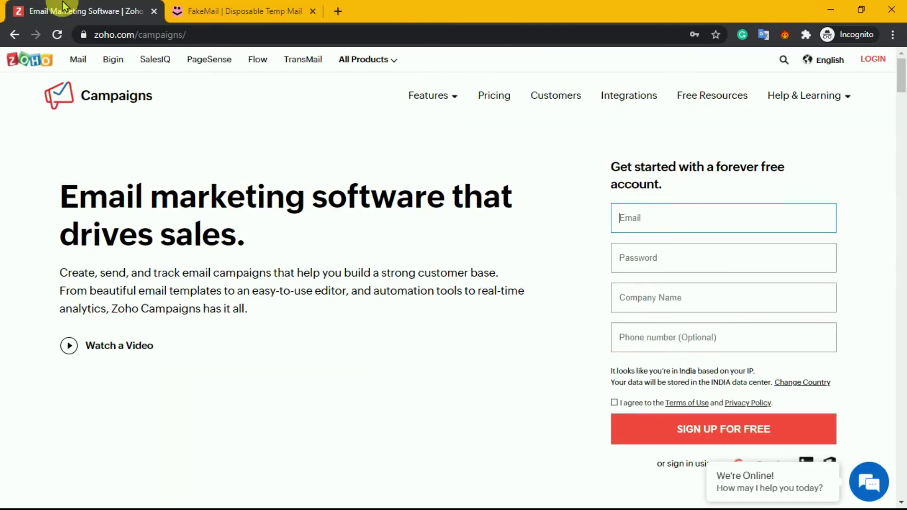
key(ctrl+v)
Fill in the account password in the signup form, dismissing the autofill suggestions
click(675, 271)
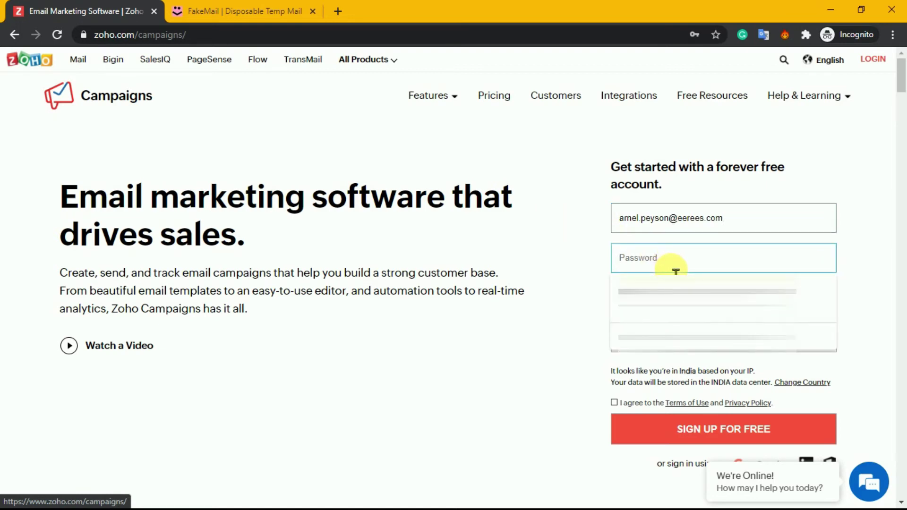
click(588, 252)
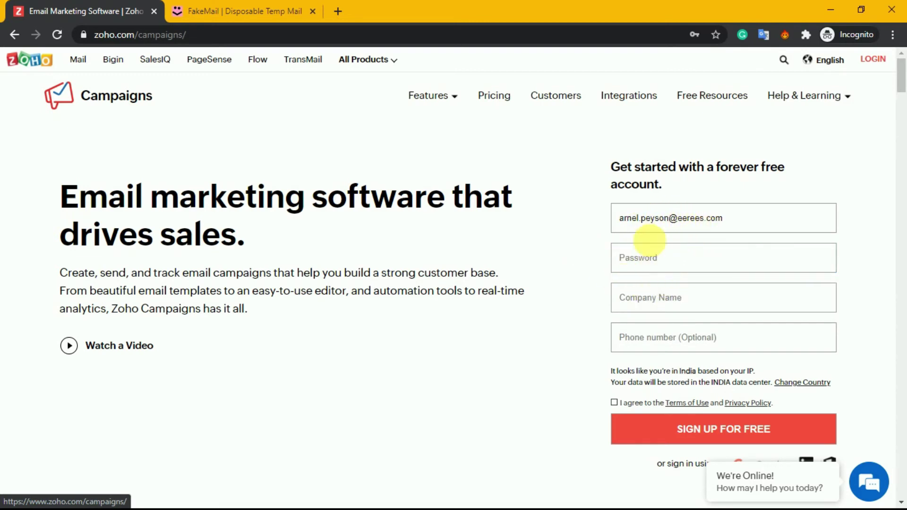
click(638, 268)
text(••)
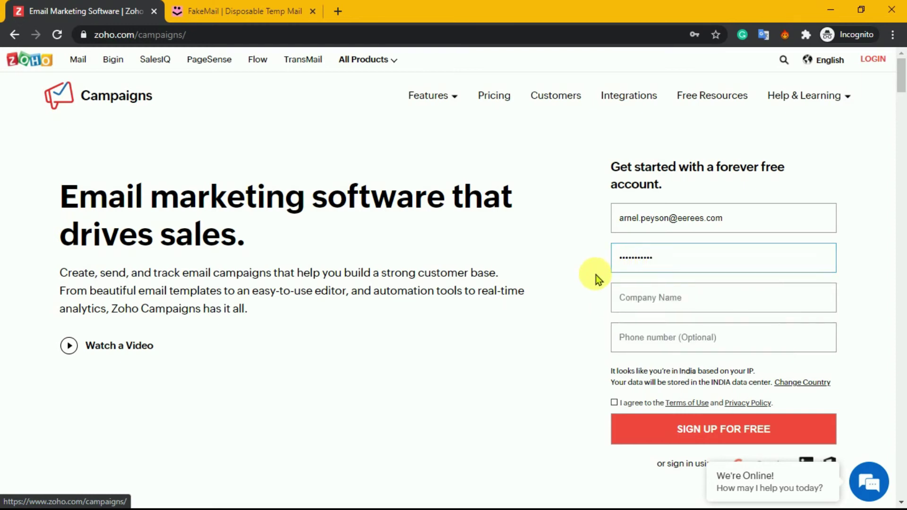
Enter ABC as the company name, agree to the Terms of Use and Privacy Policy, and submit the free signup
click(639, 310)
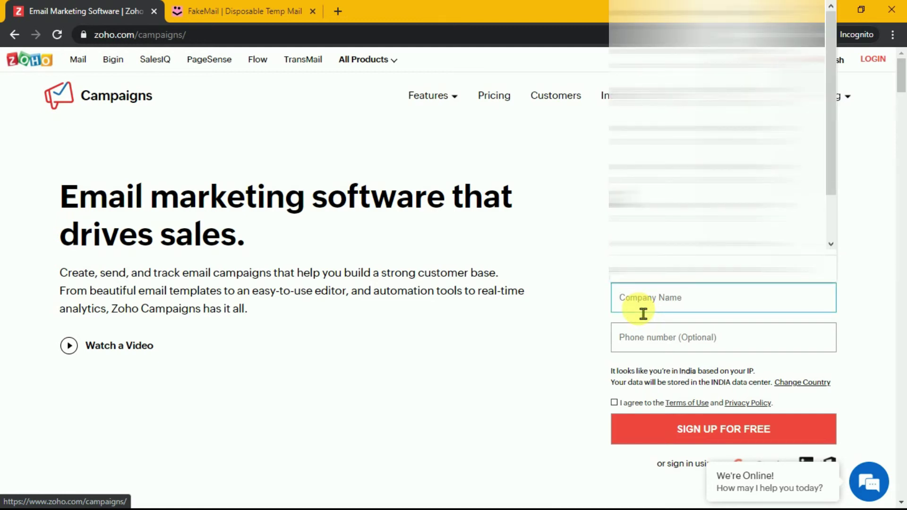
text(ABC)
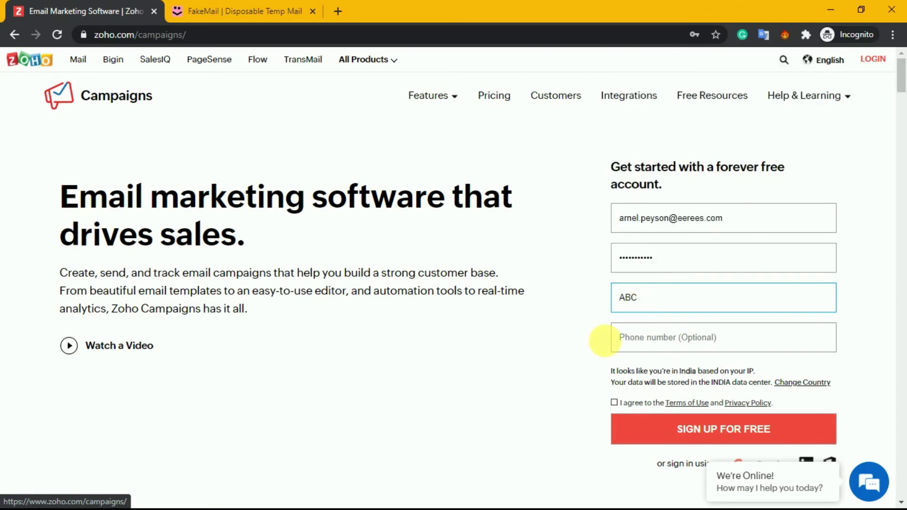
click(615, 405)
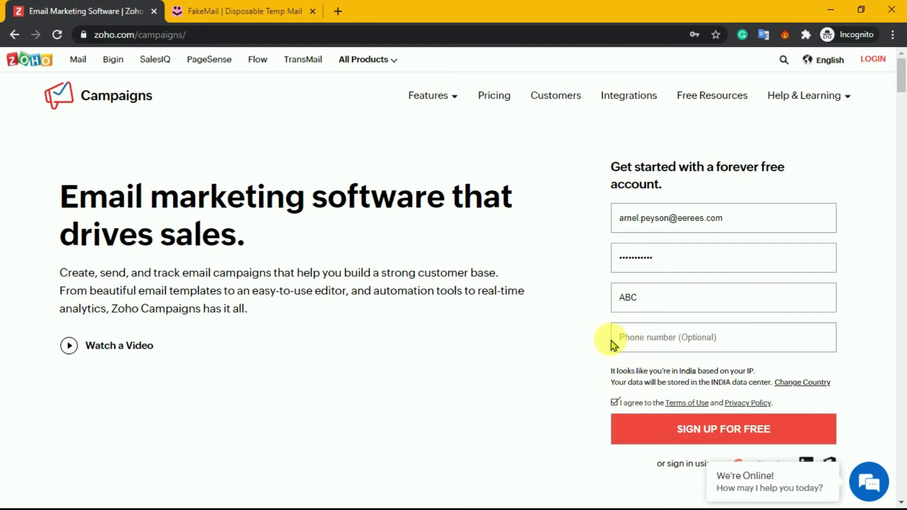
click(660, 430)
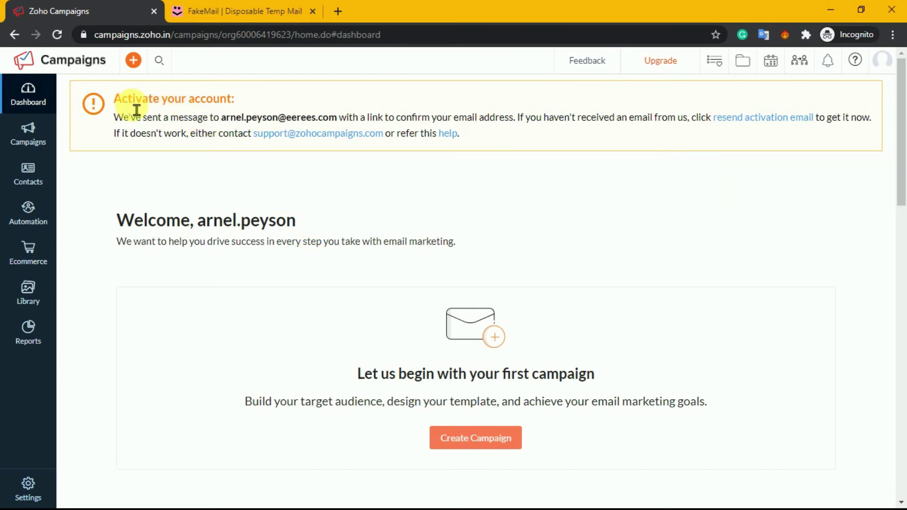
Open the "Welcome to Zoho!" email in the FakeMail inbox, confirm the account from it and verify the email address
click(234, 7)
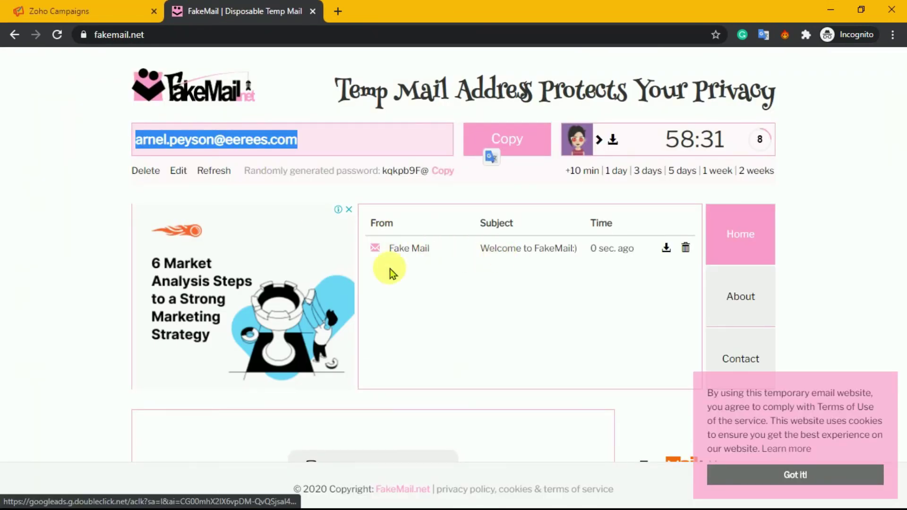
scroll(467, 300, down, 2)
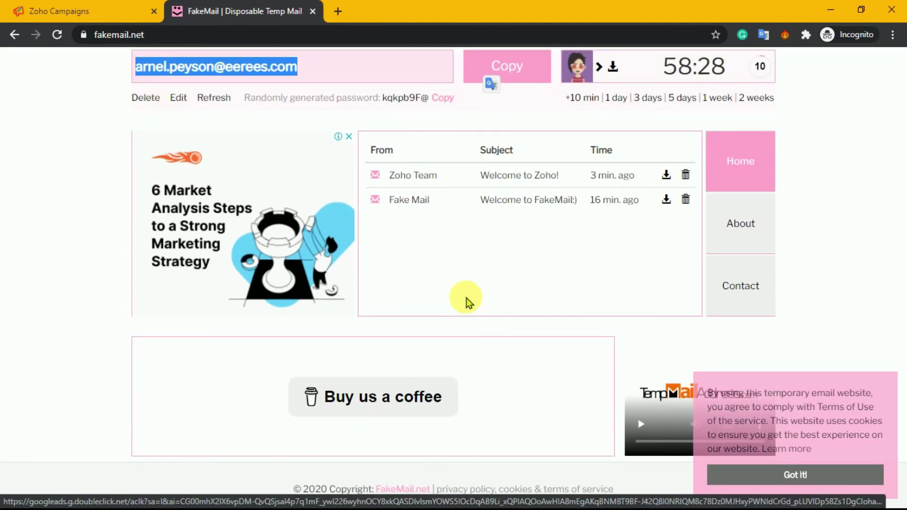
click(504, 178)
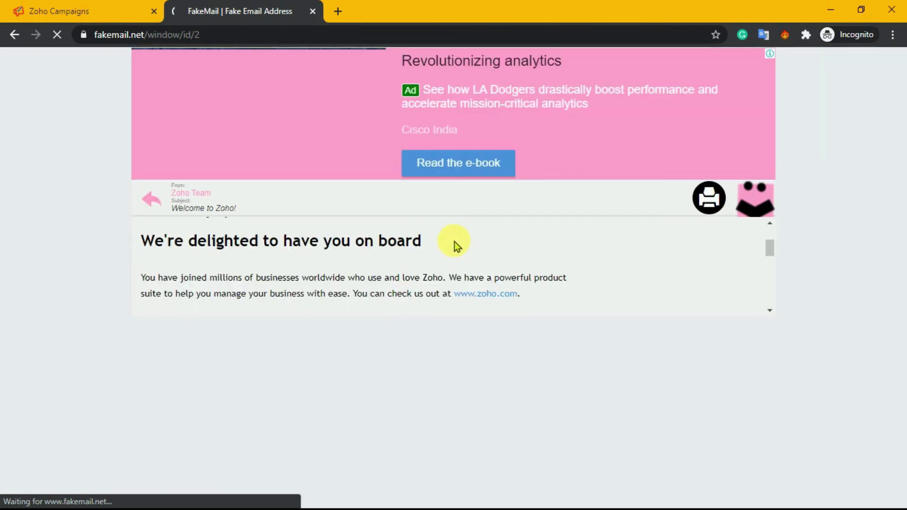
scroll(454, 242, down, 4)
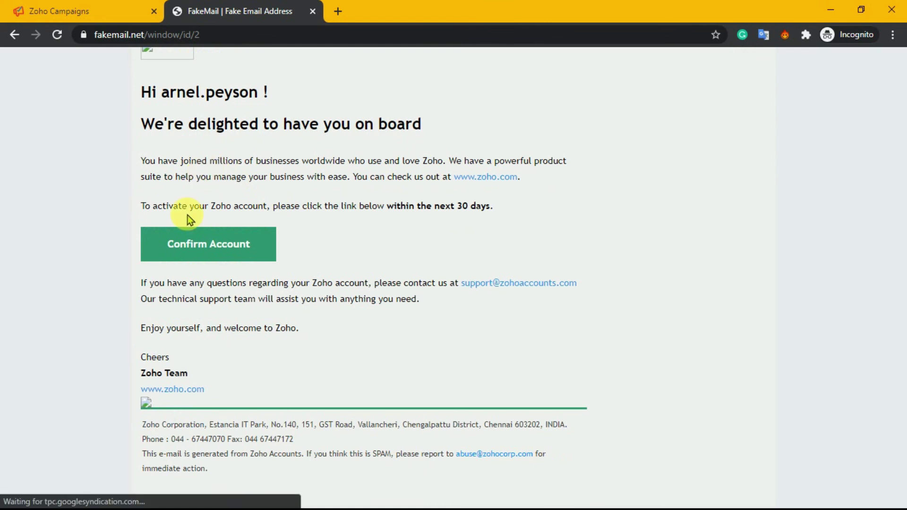
click(228, 248)
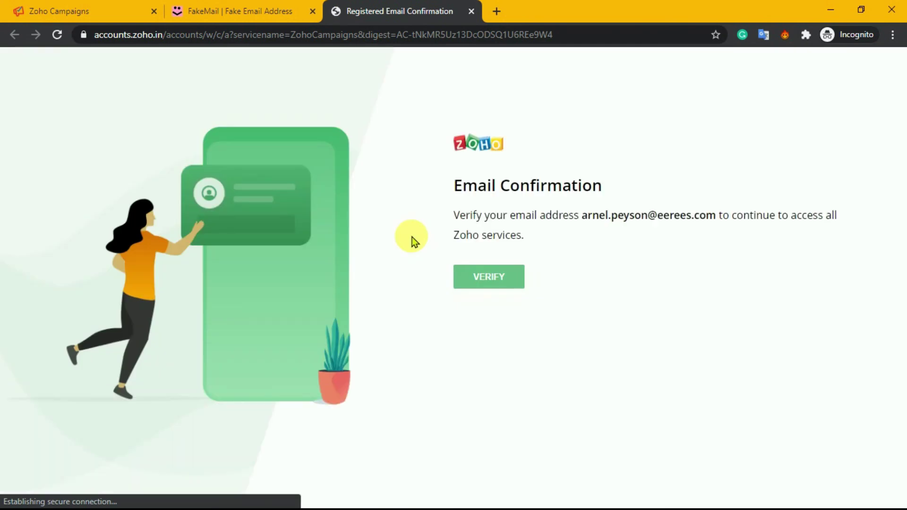
click(496, 277)
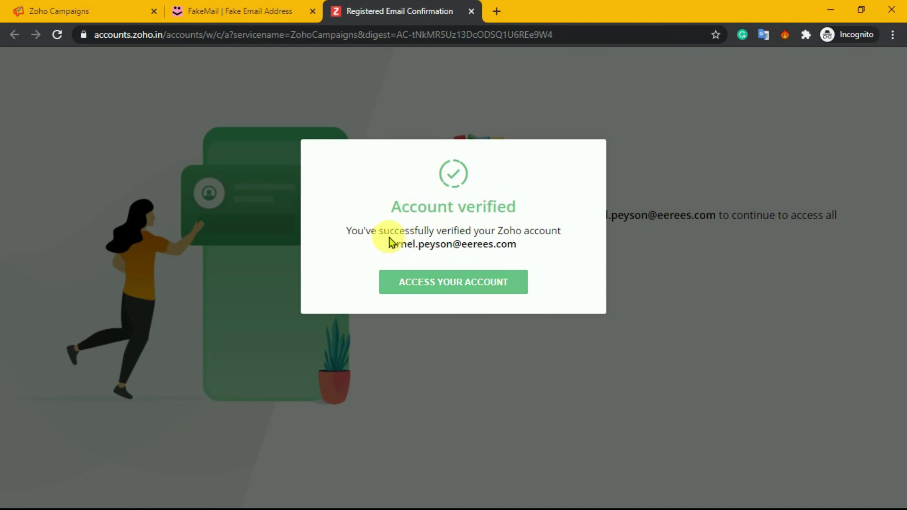
Access the verified account in Zoho Campaigns and close the older dashboard page that still asks for activation
click(455, 288)
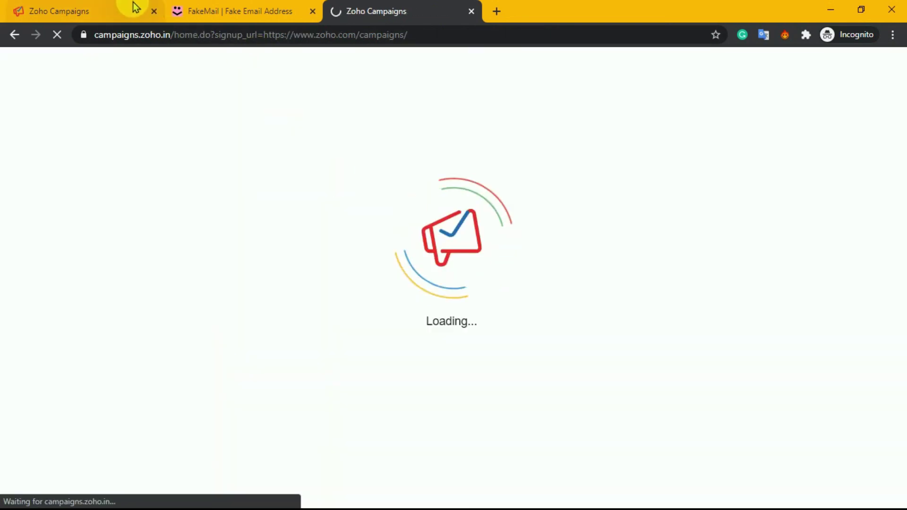
click(133, 8)
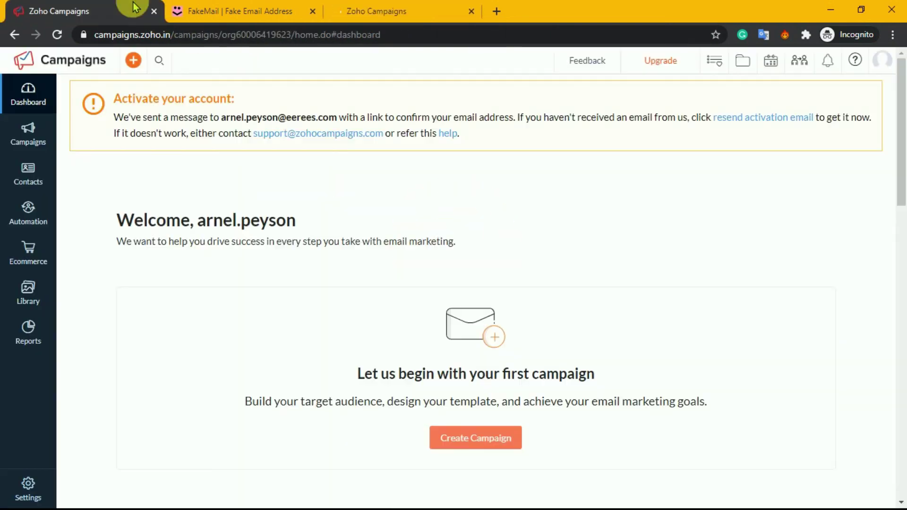
click(395, 12)
click(68, 9)
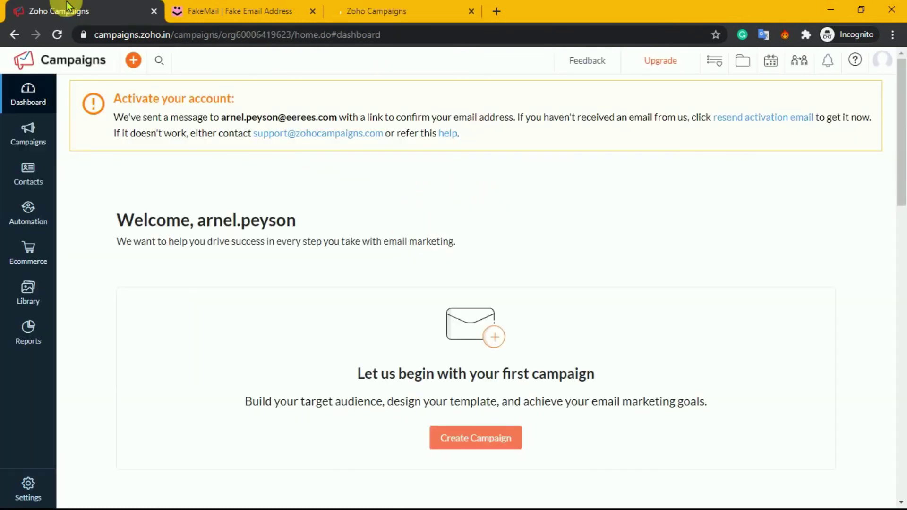
click(364, 6)
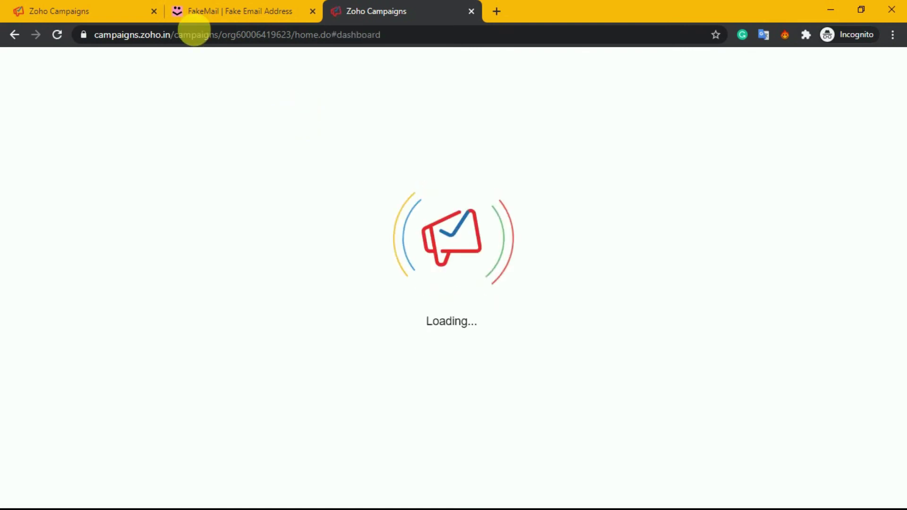
click(155, 12)
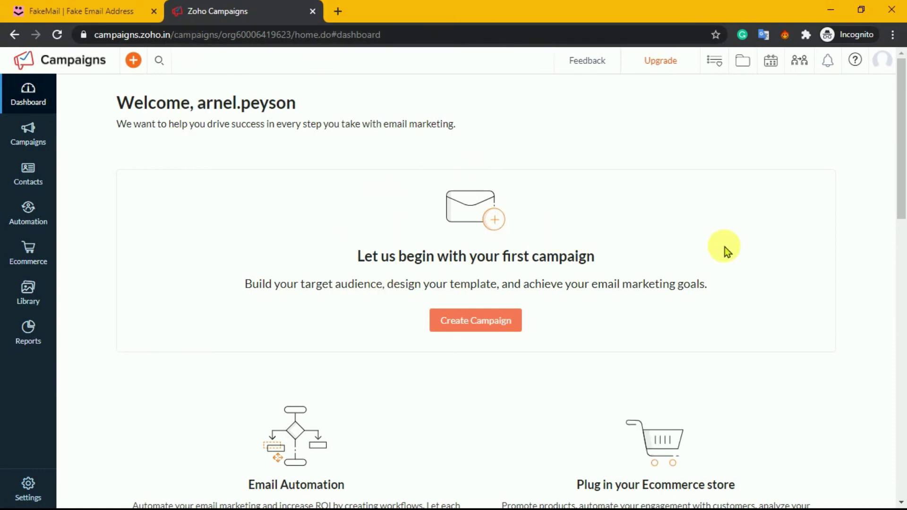
Look through the dashboard's campaign, automation, ecommerce, contacts, signup form and invite options, then return to its welcome heading
scroll(725, 247, down, 1)
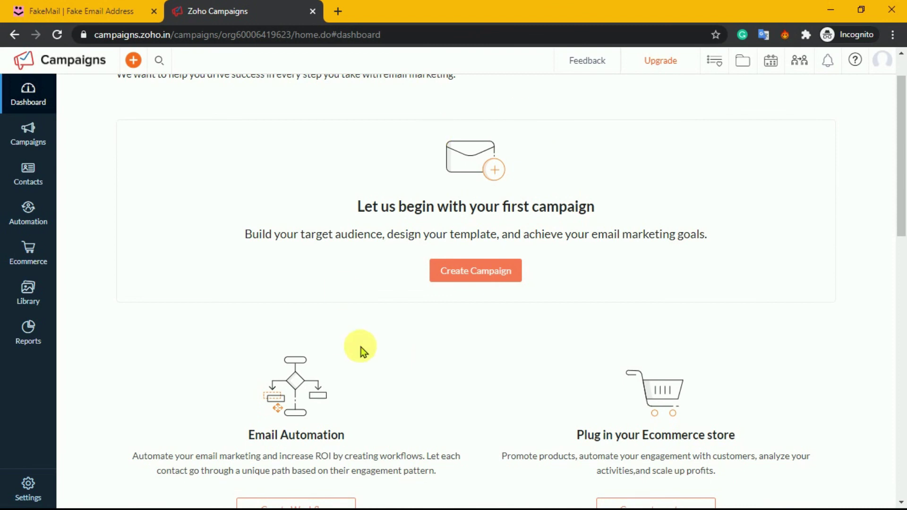
scroll(651, 241, down, 3)
scroll(340, 189, down, 3)
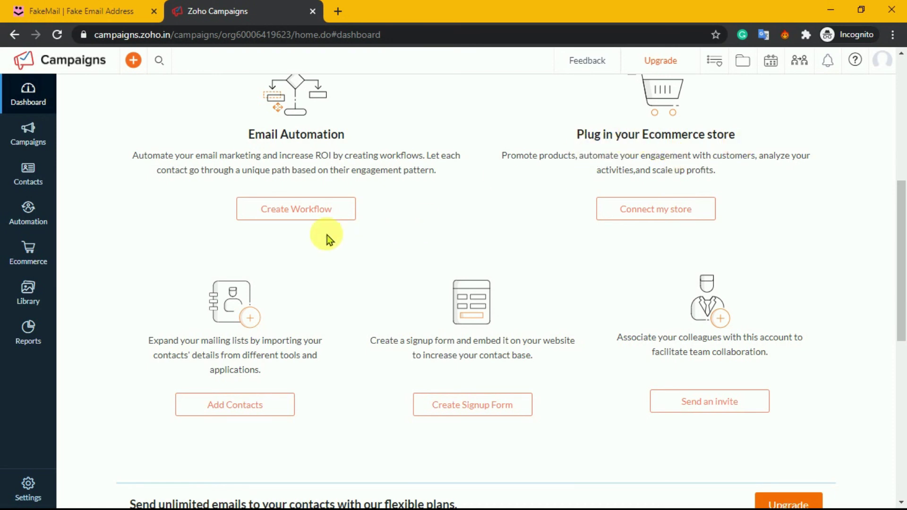
scroll(327, 234, down, 3)
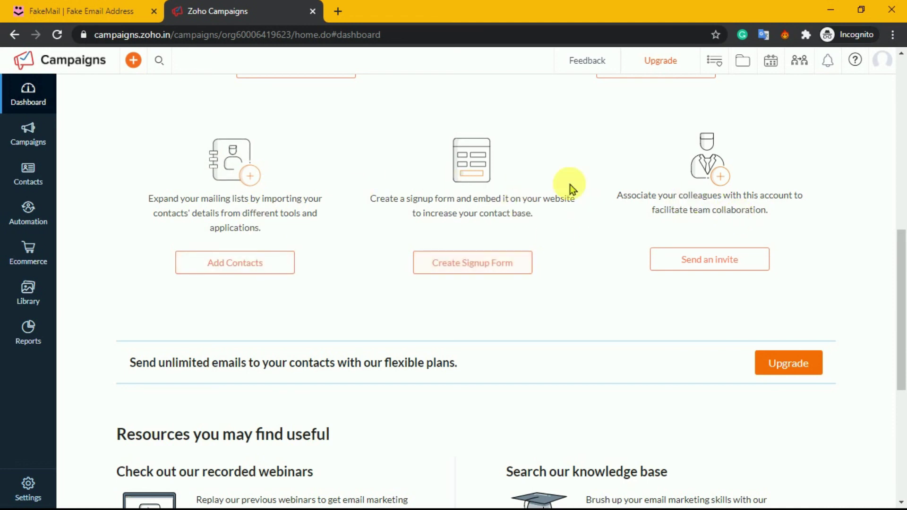
scroll(512, 182, up, 6)
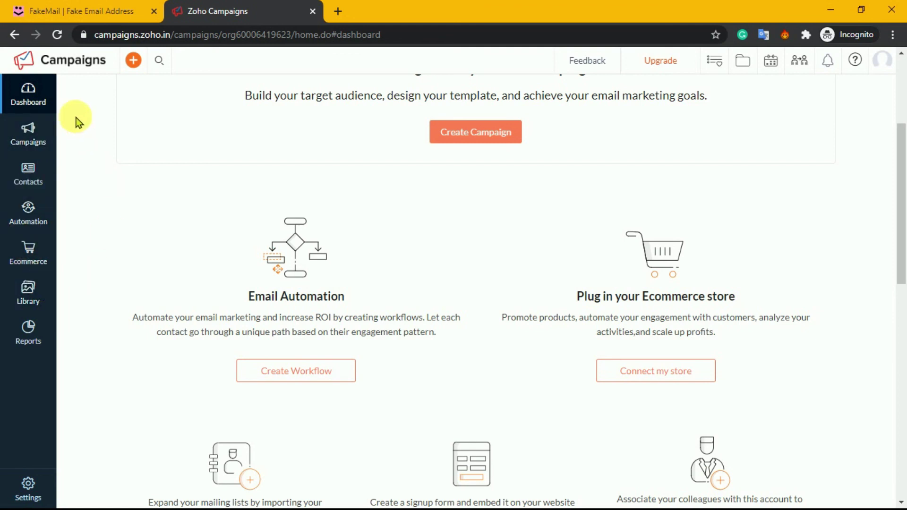
scroll(323, 227, up, 4)
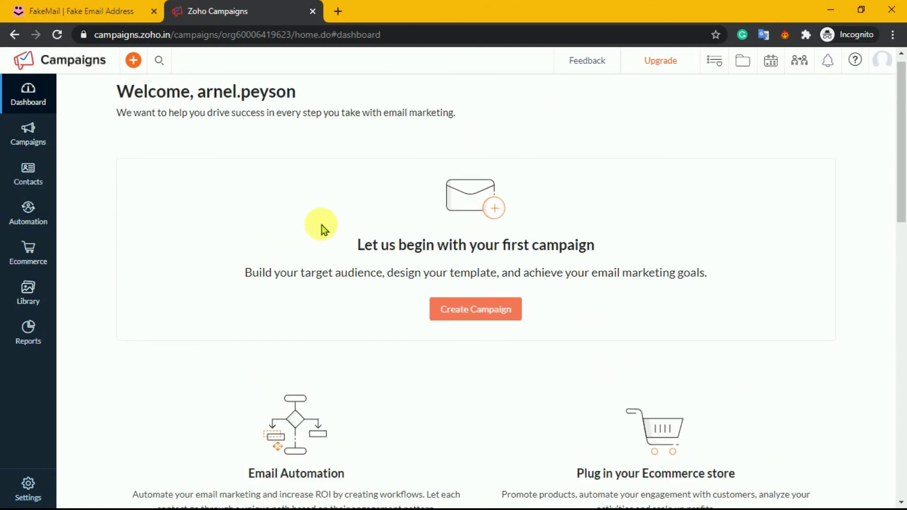
scroll(322, 223, up, 1)
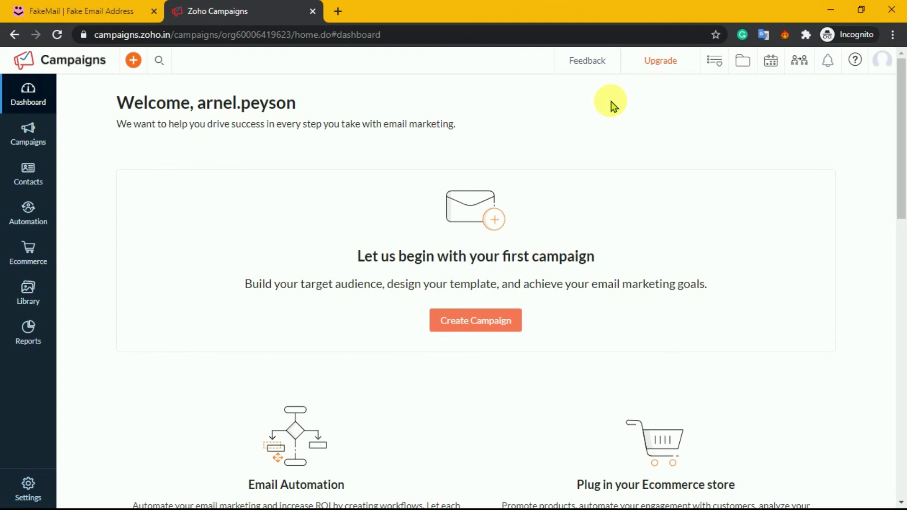